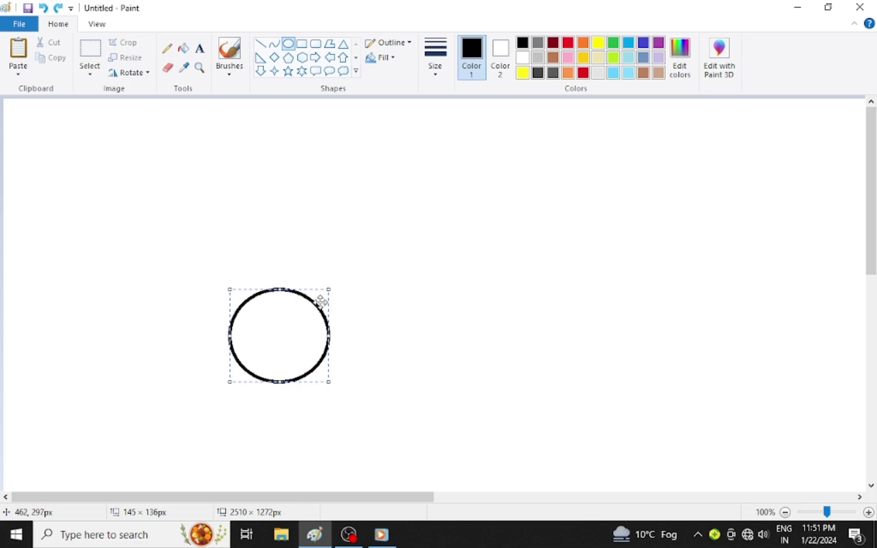
Shrink the first circle slightly and shift it a little to the right.
{"action": "left_click_drag", "start_coordinate": [328, 290], "coordinate": [322, 299]}
{"action": "left_click_drag", "start_coordinate": [275, 345], "coordinate": [289, 347]}
{"action": "left_click", "coordinate": [445, 275]}
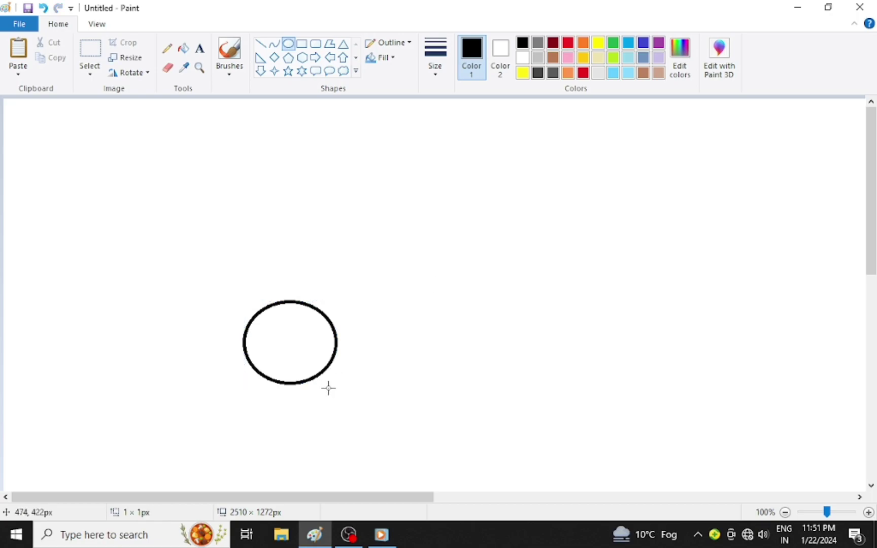
Draw a second circle about 135 × 123 px and place it overlapping the first circle's right edge.
{"action": "left_click_drag", "start_coordinate": [328, 388], "coordinate": [420, 307]}
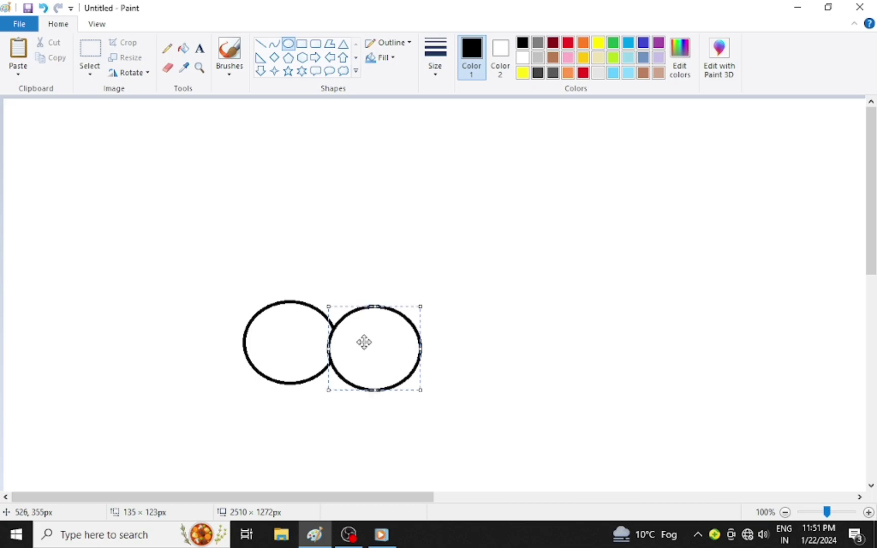
{"action": "left_click_drag", "start_coordinate": [364, 343], "coordinate": [351, 343]}
{"action": "left_click", "coordinate": [468, 278]}
Draw a third circle, resize it to about 145 × 130 px and overlap it on the second circle's right side.
{"action": "mouse_move", "coordinate": [392, 387]}
{"action": "left_mouse_down"}
{"action": "mouse_move", "coordinate": [499, 306]}
{"action": "mouse_move", "coordinate": [494, 295]}
{"action": "mouse_move", "coordinate": [479, 300]}
{"action": "left_mouse_up"}
{"action": "left_click_drag", "start_coordinate": [438, 335], "coordinate": [421, 343]}
{"action": "left_click_drag", "start_coordinate": [466, 312], "coordinate": [433, 331]}
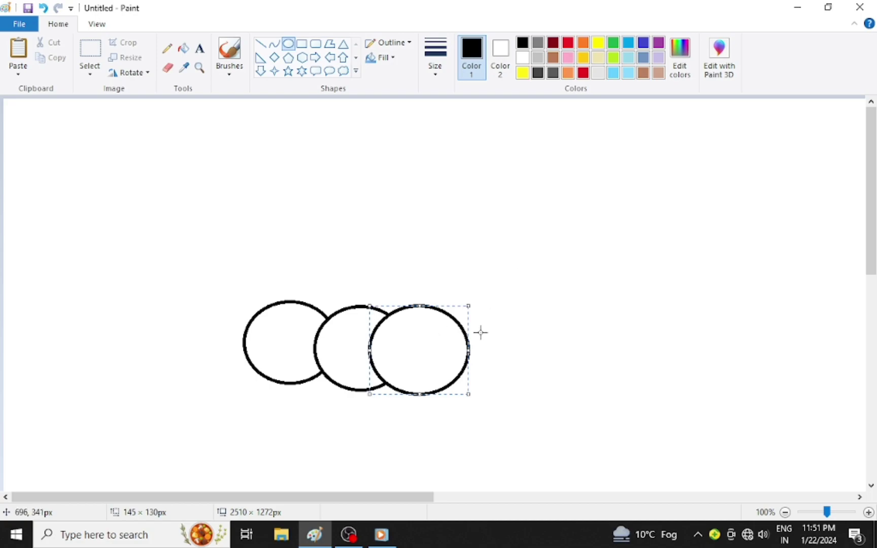
Draw a fourth circle, resize it to about 151 × 139 px and overlap it on the third circle's right side.
{"action": "mouse_move", "coordinate": [481, 332]}
{"action": "left_mouse_down"}
{"action": "mouse_move", "coordinate": [599, 233]}
{"action": "mouse_move", "coordinate": [594, 226]}
{"action": "left_mouse_up"}
{"action": "left_click_drag", "start_coordinate": [566, 281], "coordinate": [518, 353]}
{"action": "left_click_drag", "start_coordinate": [546, 300], "coordinate": [535, 307]}
{"action": "left_click_drag", "start_coordinate": [499, 352], "coordinate": [501, 341]}
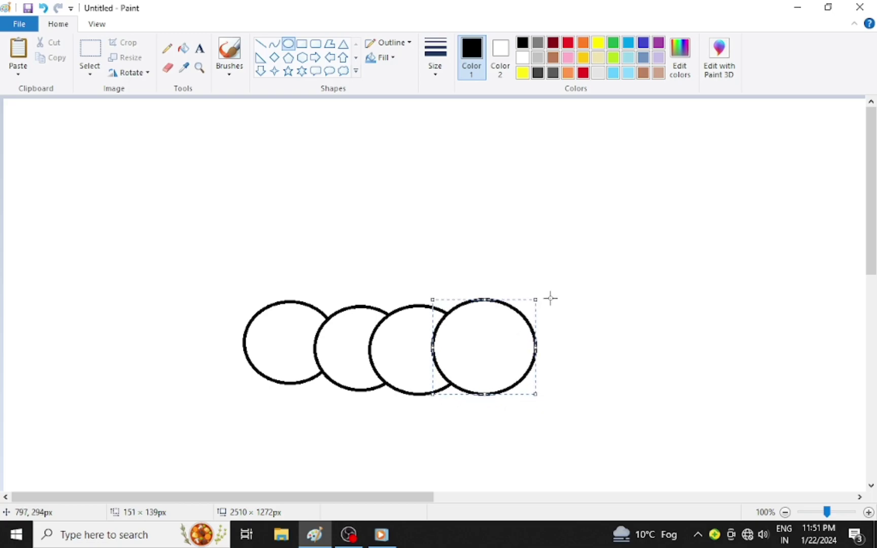
Draw a head ellipse about 197 × 167 px with a 3px outline and move it onto the fourth circle's upper edge.
{"action": "mouse_move", "coordinate": [423, 232]}
{"action": "left_mouse_down"}
{"action": "mouse_move", "coordinate": [501, 204]}
{"action": "mouse_move", "coordinate": [559, 117]}
{"action": "left_mouse_up"}
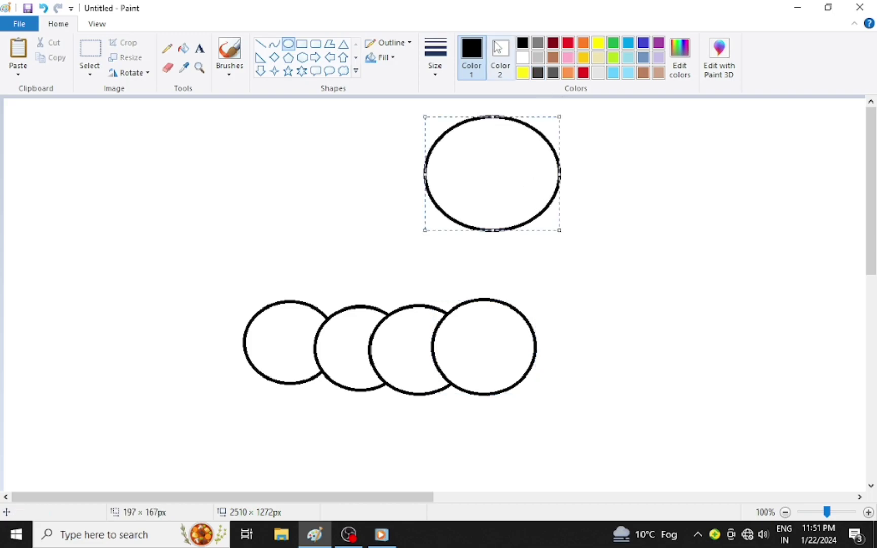
{"action": "left_click", "coordinate": [435, 73]}
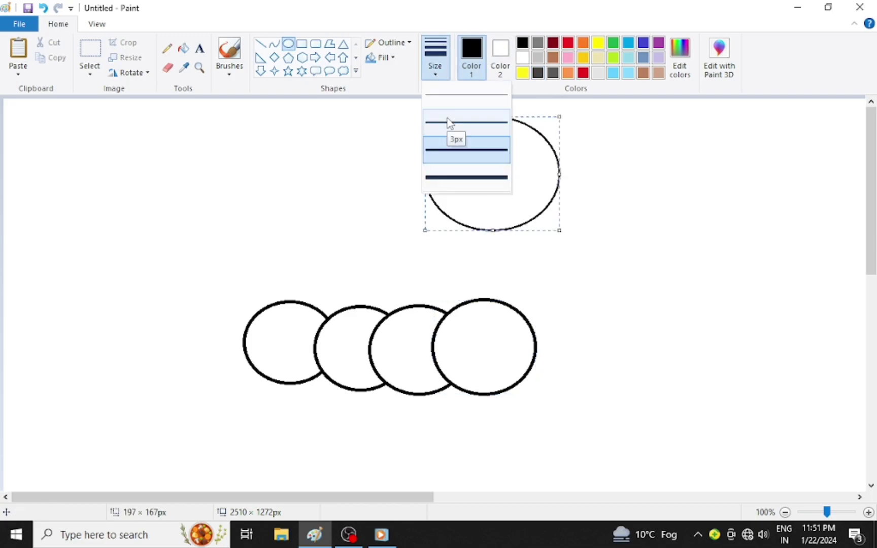
{"action": "left_click", "coordinate": [453, 131]}
{"action": "left_click_drag", "start_coordinate": [542, 191], "coordinate": [544, 274]}
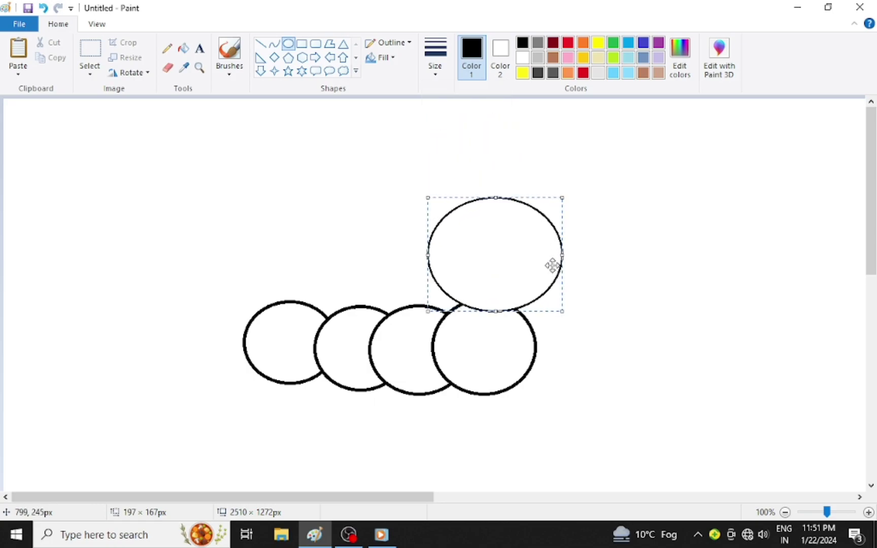
Resize the head to about 182 × 166 px, seat it over the top of the fourth circle and remove the stray dot.
{"action": "left_click_drag", "start_coordinate": [563, 198], "coordinate": [539, 201]}
{"action": "left_click_drag", "start_coordinate": [509, 241], "coordinate": [511, 256]}
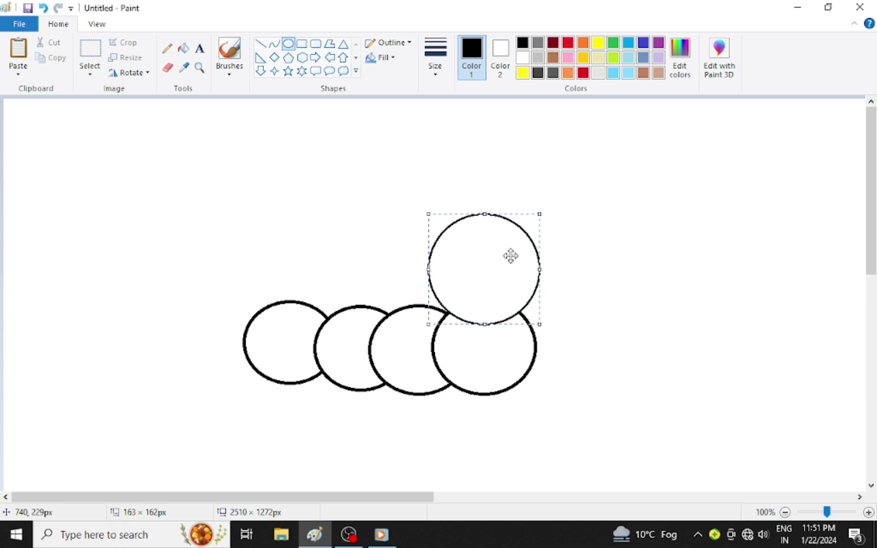
{"action": "left_click_drag", "start_coordinate": [540, 215], "coordinate": [556, 209]}
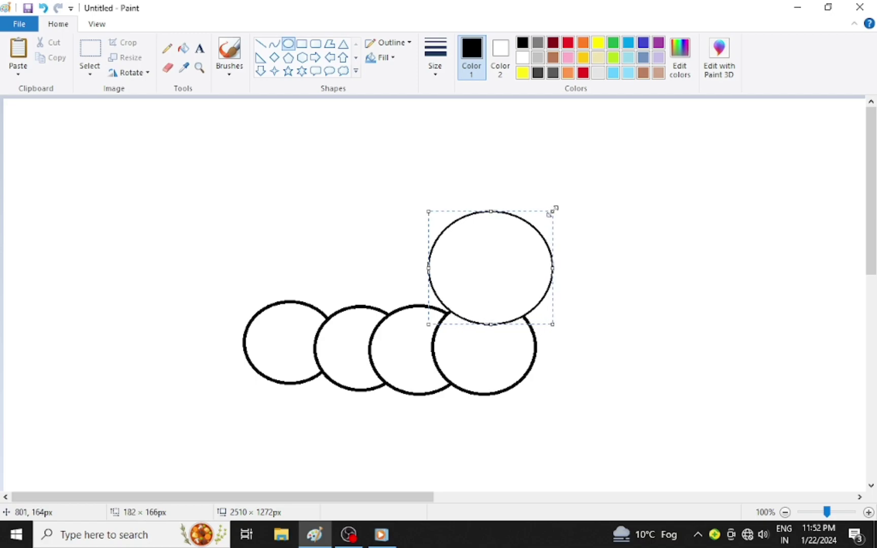
{"action": "left_click_drag", "start_coordinate": [534, 249], "coordinate": [534, 259]}
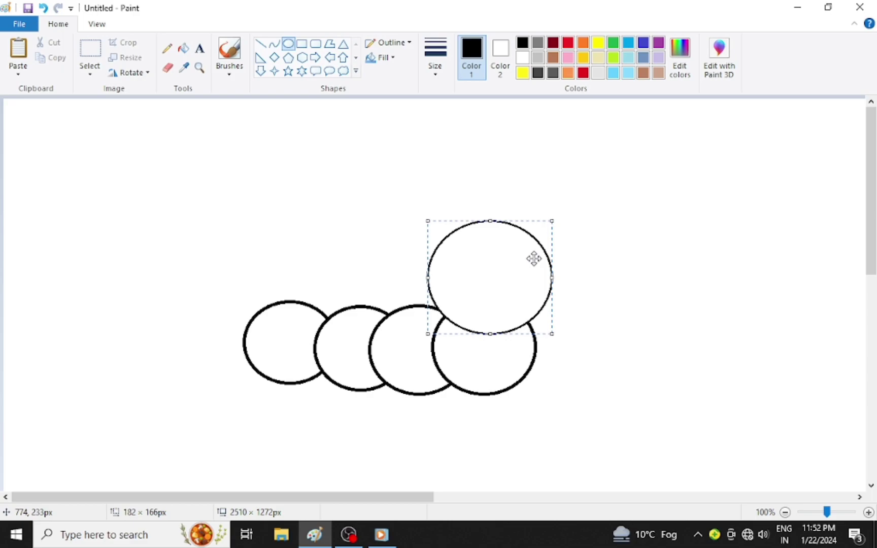
{"action": "left_click_drag", "start_coordinate": [534, 259], "coordinate": [530, 256]}
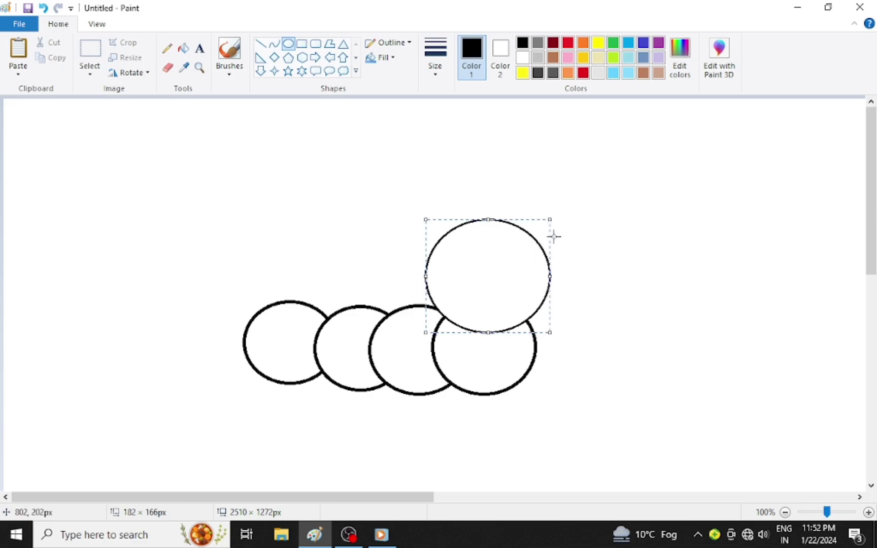
{"action": "left_click", "coordinate": [605, 231]}
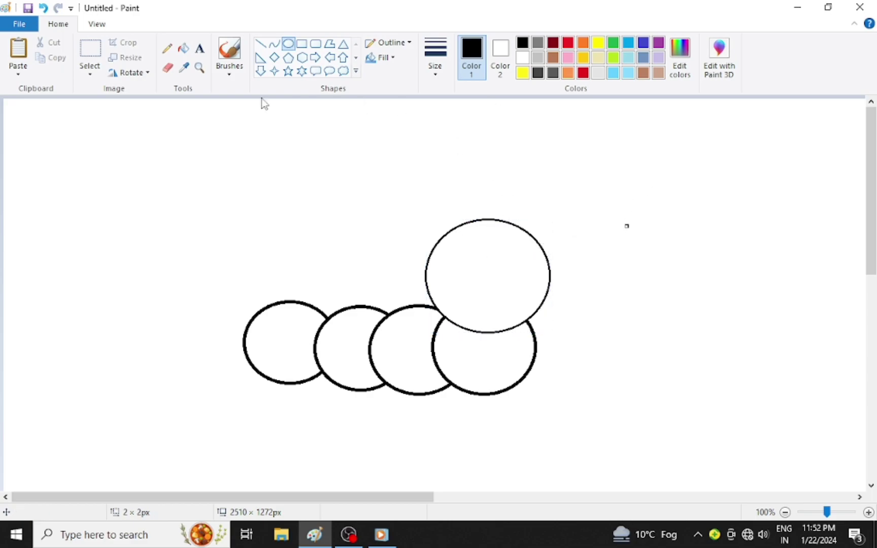
{"action": "left_click", "coordinate": [44, 8]}
Draw a small oval eye about 21 × 22 px in the left half of the head and fill it with black.
{"action": "left_click_drag", "start_coordinate": [455, 278], "coordinate": [469, 263]}
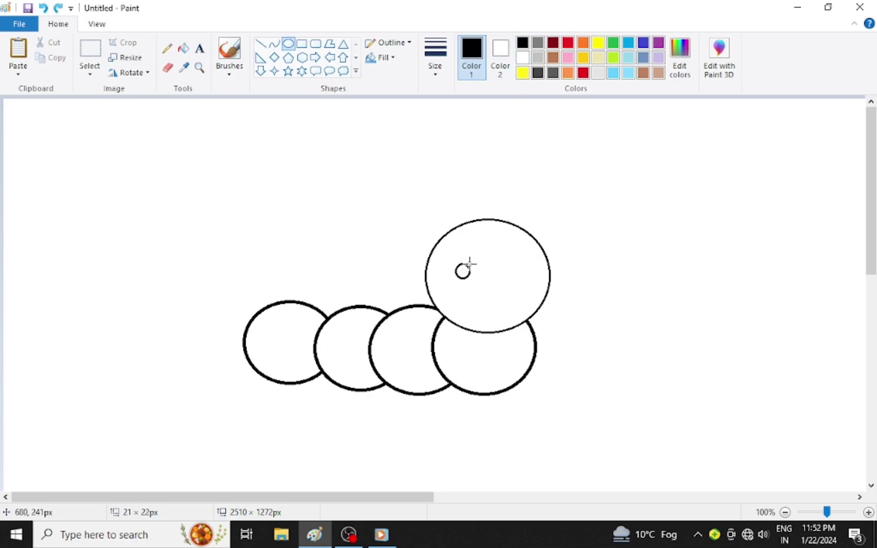
{"action": "left_click", "coordinate": [501, 56]}
{"action": "left_click", "coordinate": [522, 42]}
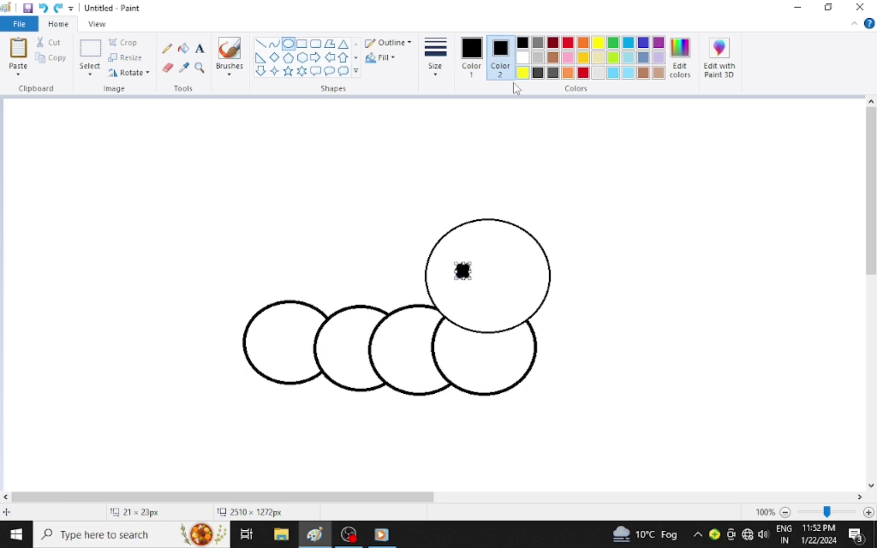
Stretch the black eye to about 23 × 32 px and nudge it slightly to the right.
{"action": "mouse_move", "coordinate": [462, 264]}
{"action": "left_mouse_down"}
{"action": "mouse_move", "coordinate": [476, 254]}
{"action": "mouse_move", "coordinate": [479, 269]}
{"action": "mouse_move", "coordinate": [472, 268]}
{"action": "left_mouse_up"}
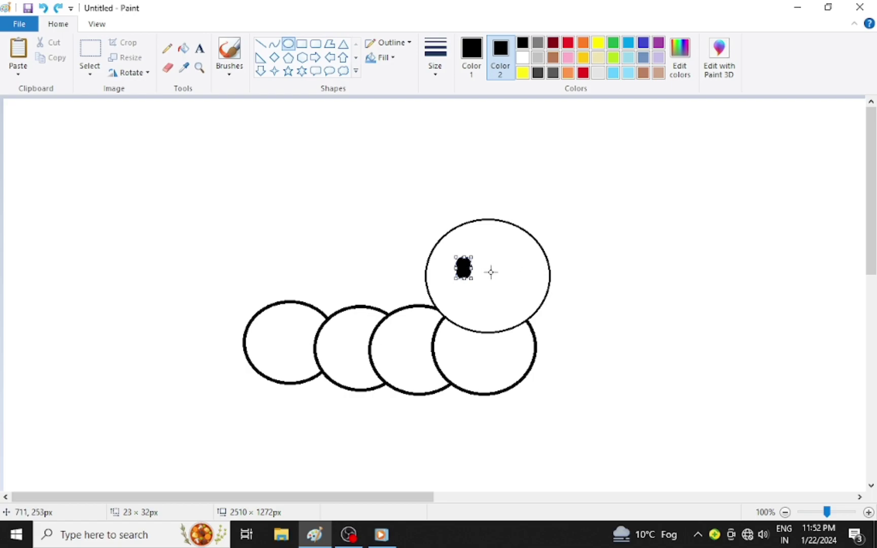
{"action": "key", "text": "Right"}
{"action": "key", "text": "Right"}
{"action": "key", "text": "Right"}
{"action": "key", "text": "Right"}
{"action": "key", "text": "Right"}
{"action": "key", "text": "Right"}
{"action": "key", "text": "Right"}
{"action": "left_click", "coordinate": [489, 273]}
Try to duplicate the eye by copying a rectangular selection of it and moving that selection, toggling the transparent selection option beforehand.
{"action": "left_click", "coordinate": [89, 70]}
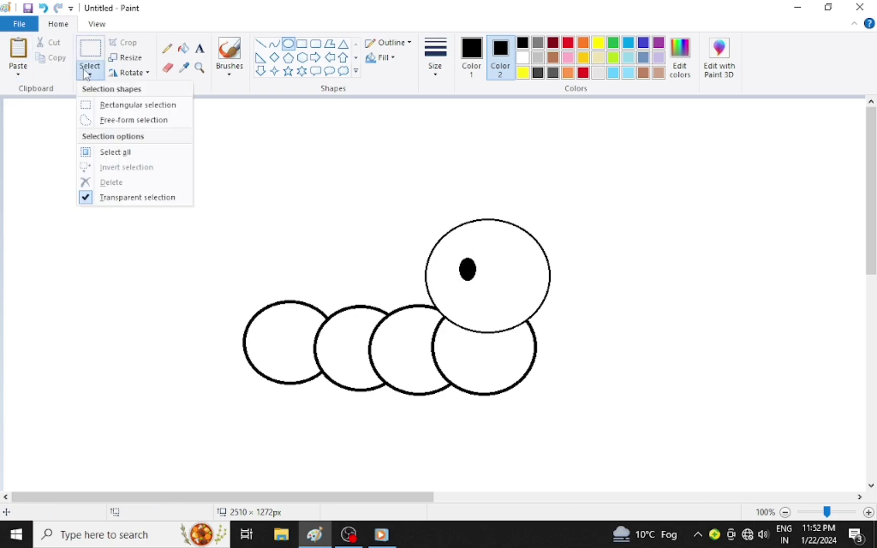
{"action": "left_click", "coordinate": [104, 105]}
{"action": "left_click_drag", "start_coordinate": [450, 253], "coordinate": [490, 294]}
{"action": "left_click", "coordinate": [90, 71]}
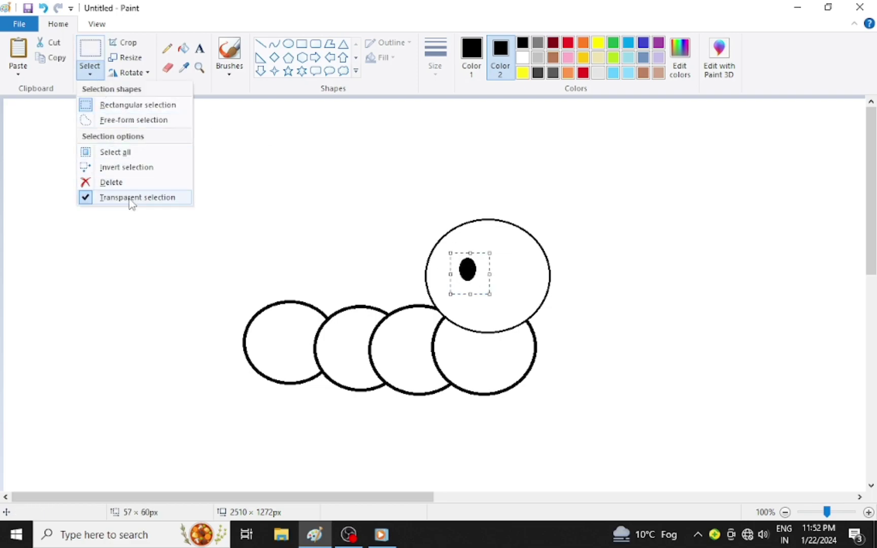
{"action": "left_click", "coordinate": [125, 197]}
{"action": "left_click", "coordinate": [89, 74]}
{"action": "left_click", "coordinate": [170, 198]}
{"action": "right_click", "coordinate": [468, 266]}
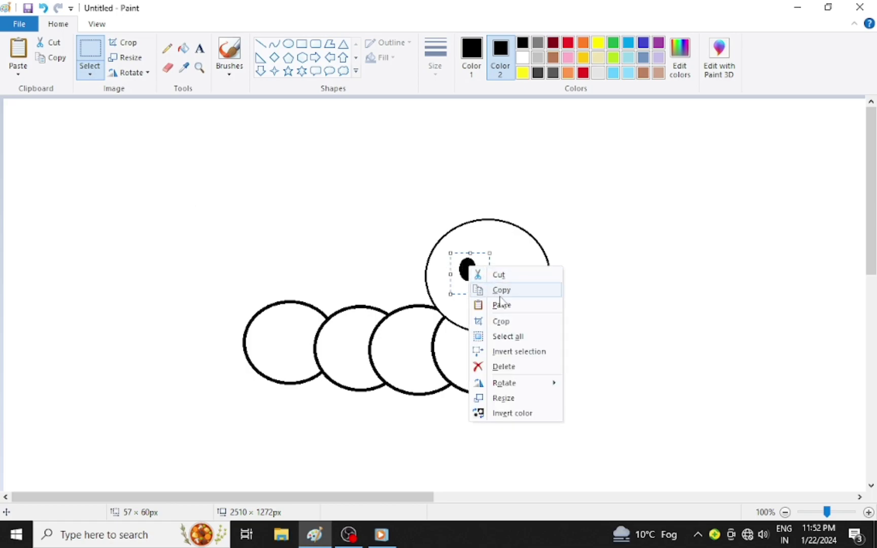
{"action": "left_click", "coordinate": [502, 290]}
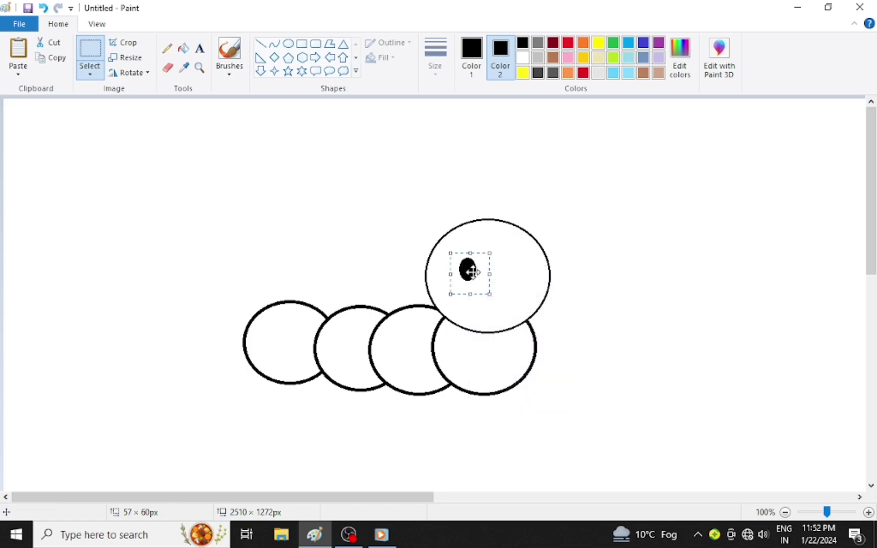
{"action": "left_click_drag", "start_coordinate": [472, 272], "coordinate": [475, 274]}
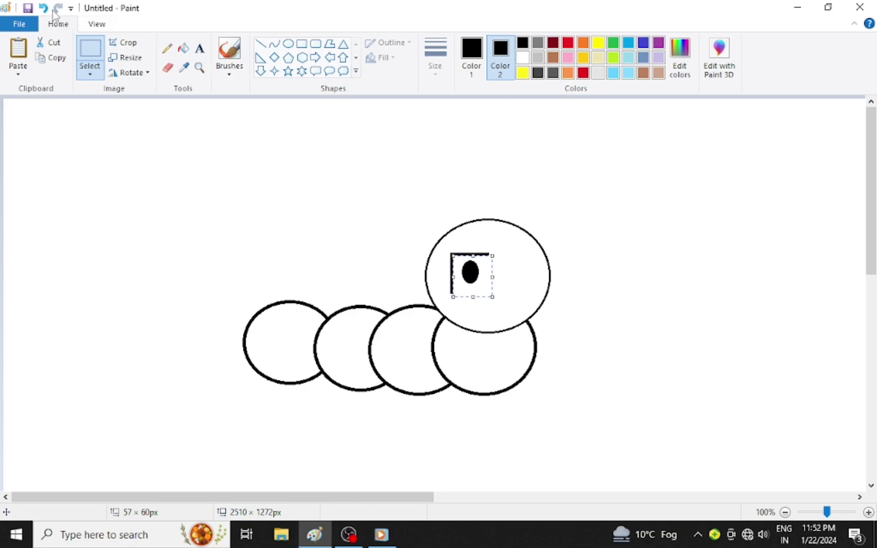
{"action": "left_click", "coordinate": [44, 8]}
Try to paste the copied eye, and undo the attempt.
{"action": "right_click", "coordinate": [485, 249]}
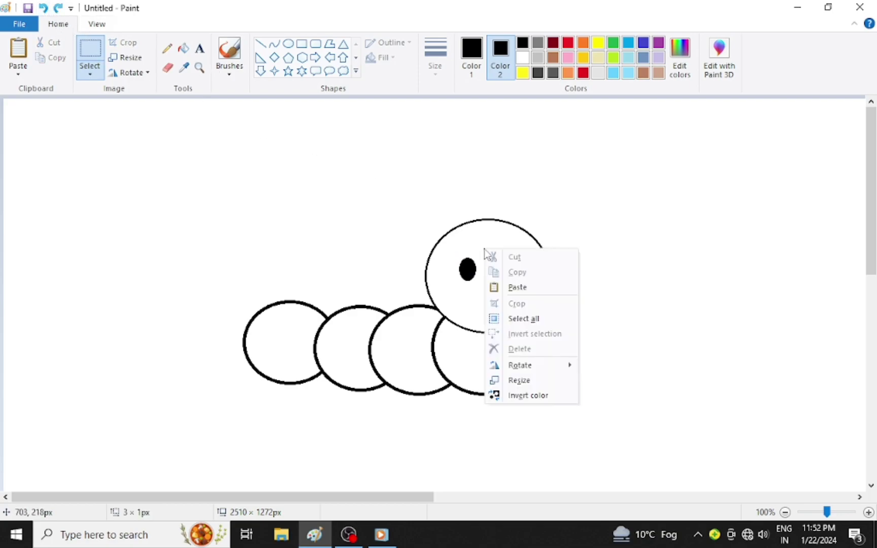
{"action": "left_click", "coordinate": [516, 287]}
{"action": "left_click_drag", "start_coordinate": [43, 120], "coordinate": [60, 134]}
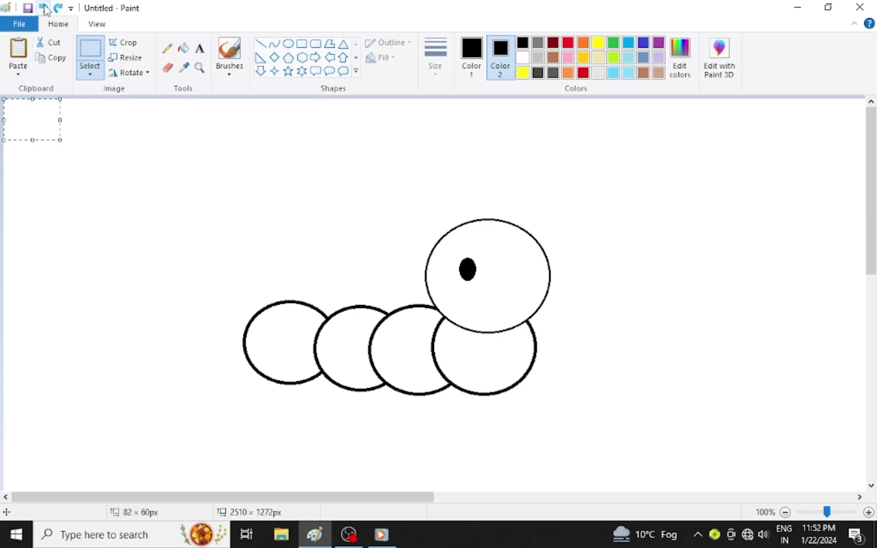
{"action": "left_click", "coordinate": [43, 8]}
Try again to copy the eye with a tighter rectangular selection and paste it into the empty area above the body.
{"action": "left_click", "coordinate": [90, 73]}
{"action": "left_click", "coordinate": [109, 108]}
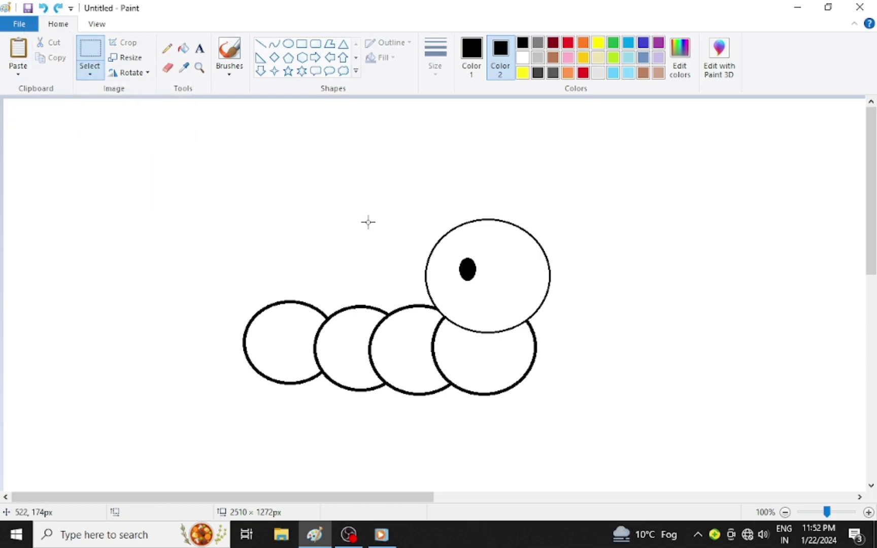
{"action": "left_click_drag", "start_coordinate": [454, 250], "coordinate": [487, 292]}
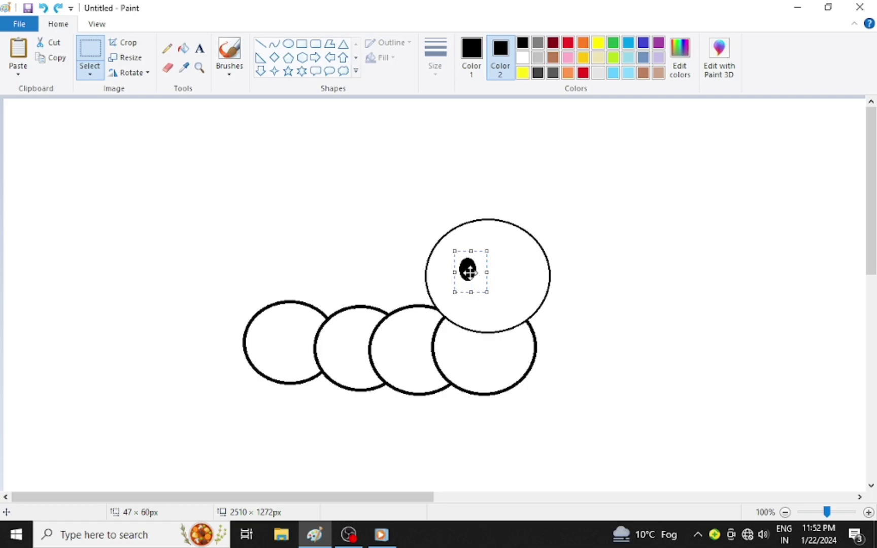
{"action": "right_click", "coordinate": [469, 273]}
{"action": "left_click", "coordinate": [495, 289]}
{"action": "right_click", "coordinate": [389, 231]}
{"action": "left_click", "coordinate": [406, 274]}
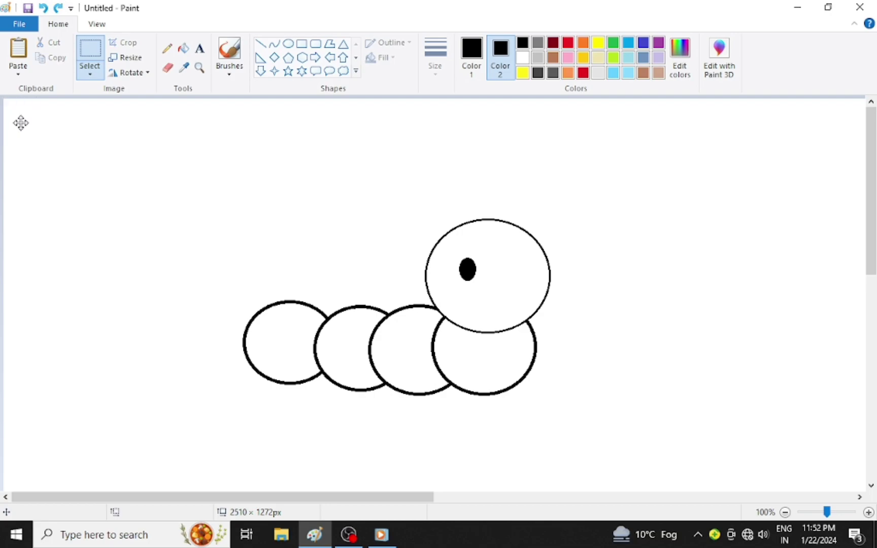
{"action": "left_click_drag", "start_coordinate": [20, 120], "coordinate": [201, 188]}
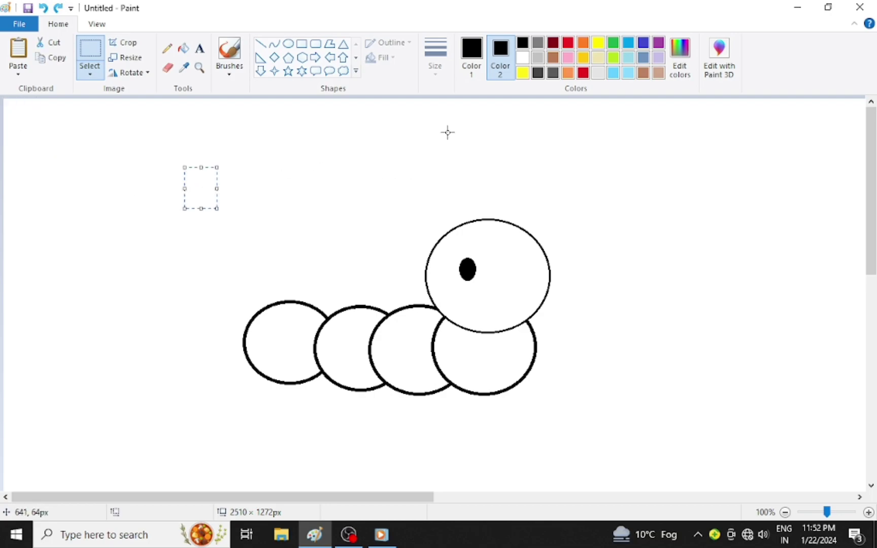
Draw a second black-filled oval eye about 22 × 29 px beside the first and undo the stray dot outside the head.
{"action": "left_click", "coordinate": [470, 53]}
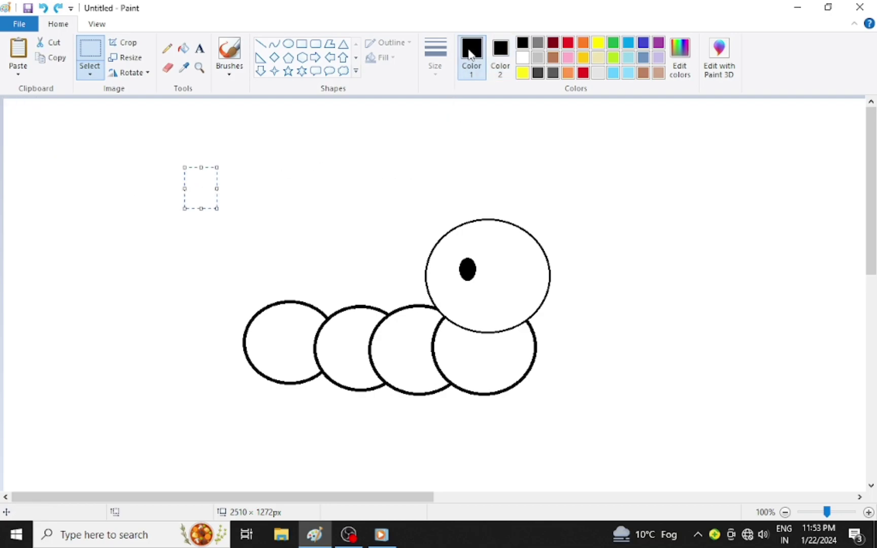
{"action": "left_click", "coordinate": [288, 43]}
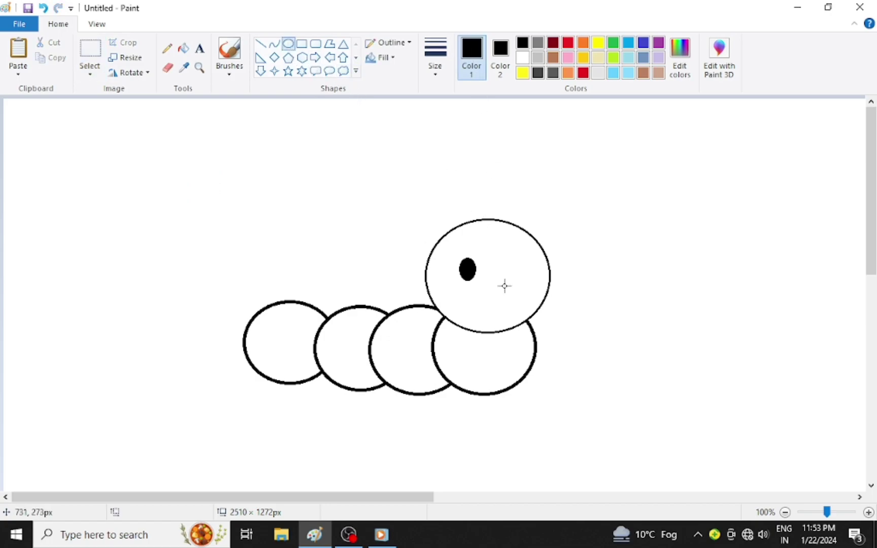
{"action": "left_click_drag", "start_coordinate": [500, 278], "coordinate": [515, 258]}
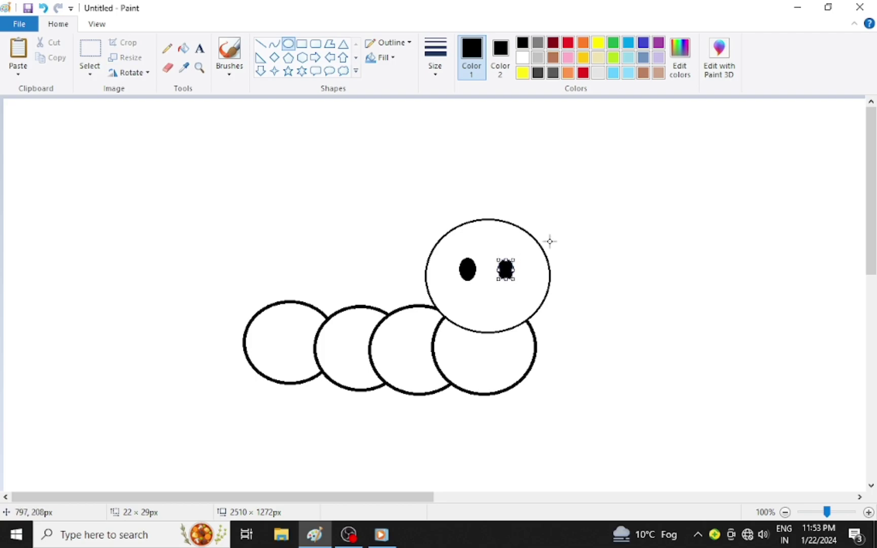
{"action": "left_click", "coordinate": [564, 233]}
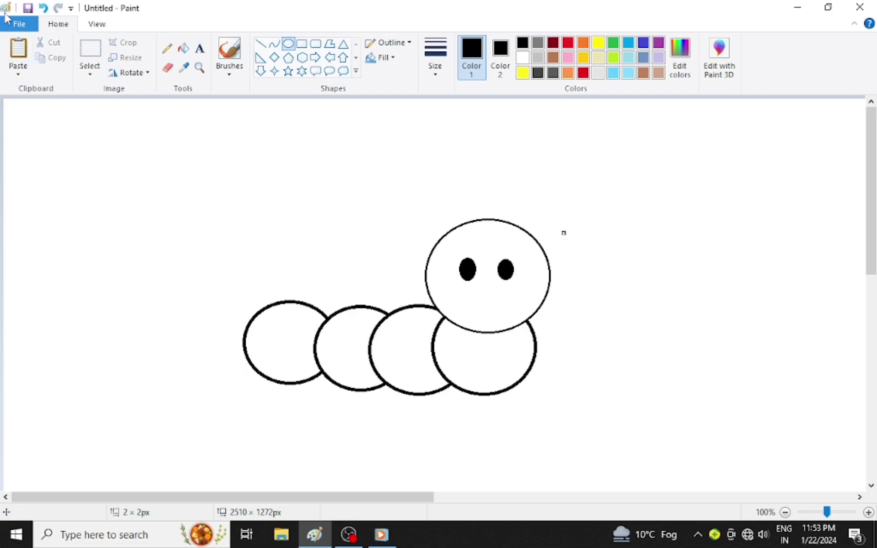
{"action": "left_click", "coordinate": [43, 8]}
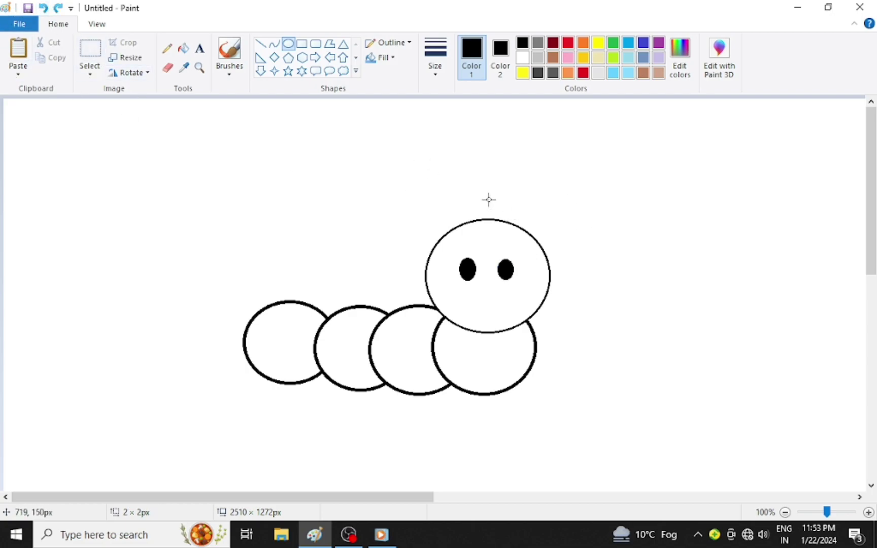
Draw a smiling mouth below the eyes as a downward-bowed curve about 107 px wide.
{"action": "left_click", "coordinate": [275, 43]}
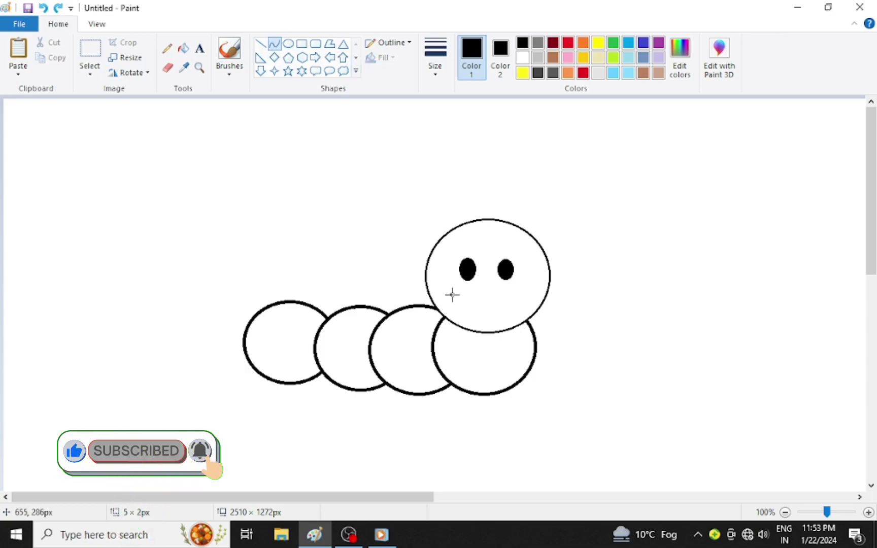
{"action": "left_click_drag", "start_coordinate": [450, 295], "coordinate": [519, 295]}
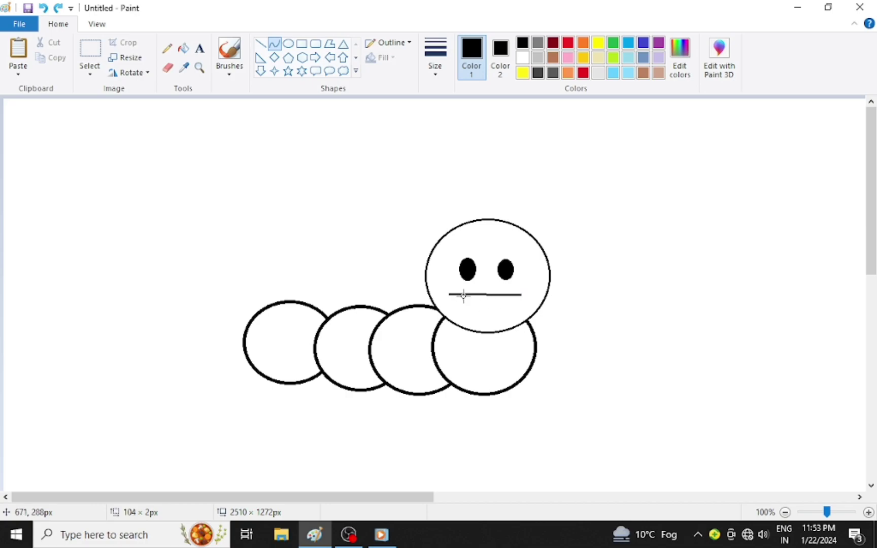
{"action": "left_click_drag", "start_coordinate": [459, 295], "coordinate": [492, 307]}
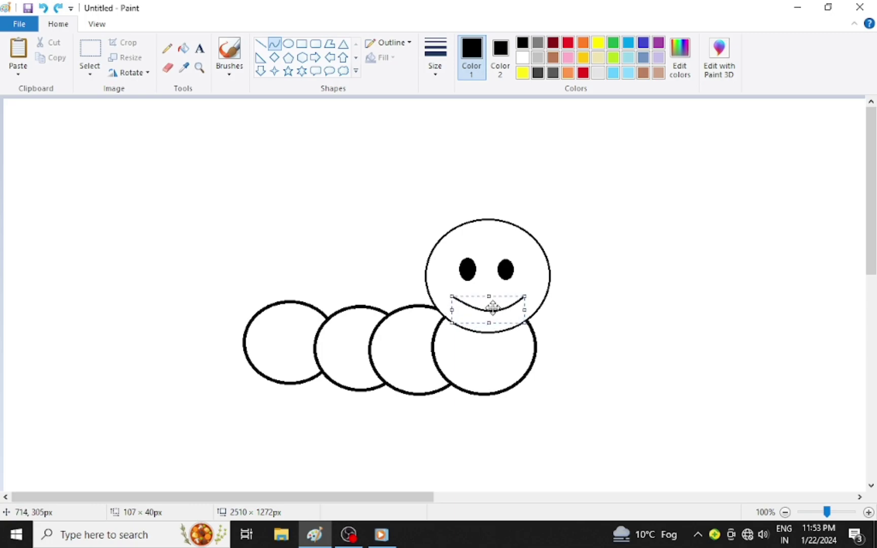
{"action": "left_click", "coordinate": [674, 223]}
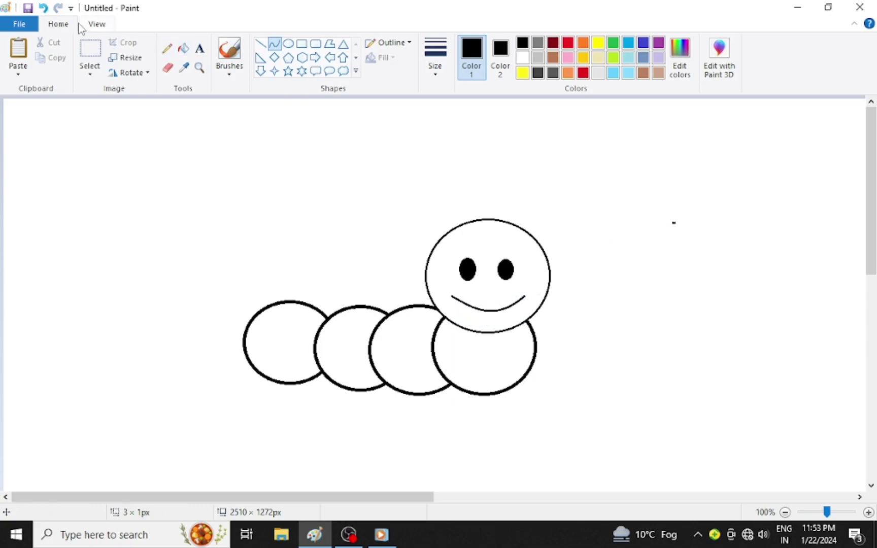
Undo the stray dot outside the head and magnify the face to 300%.
{"action": "left_click", "coordinate": [44, 8]}
{"action": "left_click", "coordinate": [199, 68]}
{"action": "left_click", "coordinate": [479, 280]}
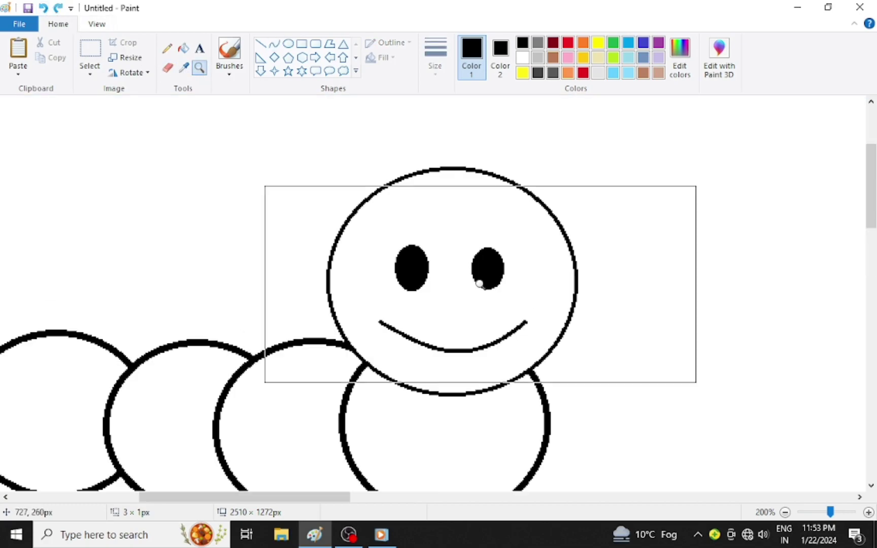
{"action": "left_click", "coordinate": [431, 317]}
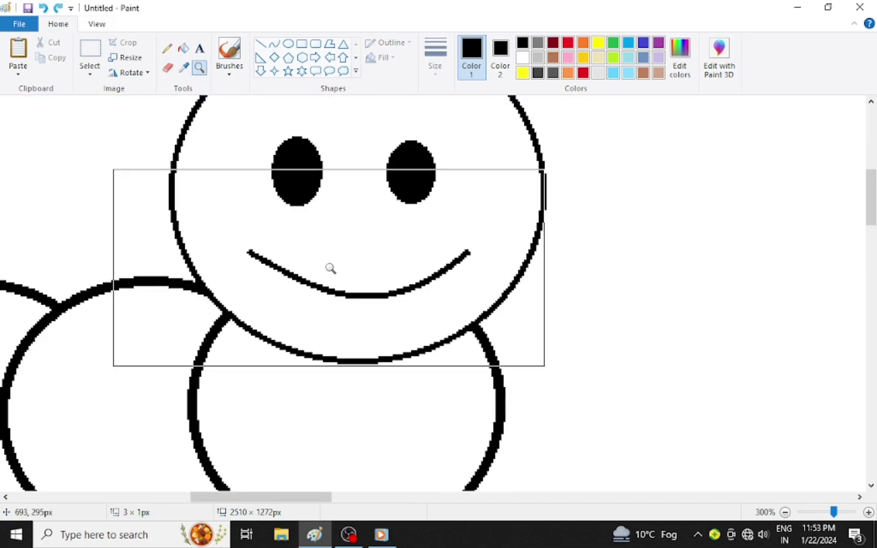
Try to start a curve with the thickest outline at the mouth's left end, and undo the dot it leaves.
{"action": "left_click", "coordinate": [168, 51]}
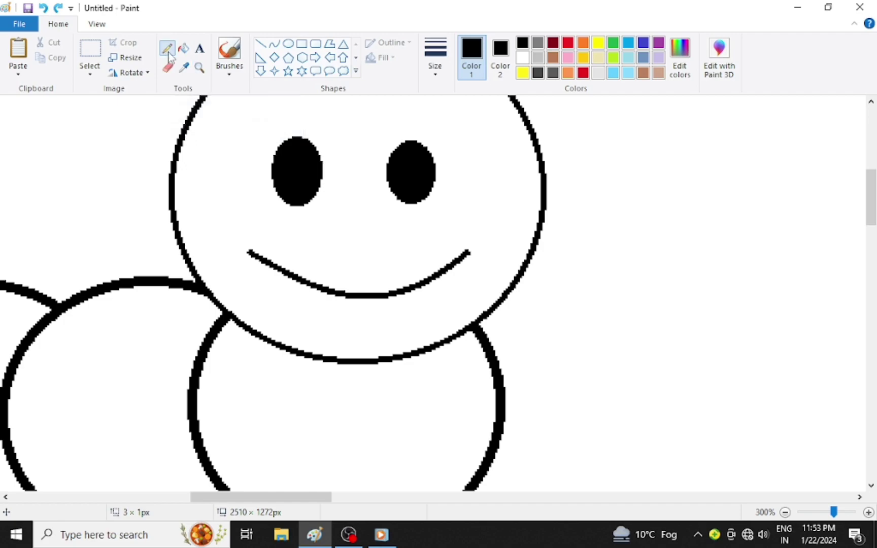
{"action": "left_click", "coordinate": [261, 44]}
{"action": "left_click", "coordinate": [434, 61]}
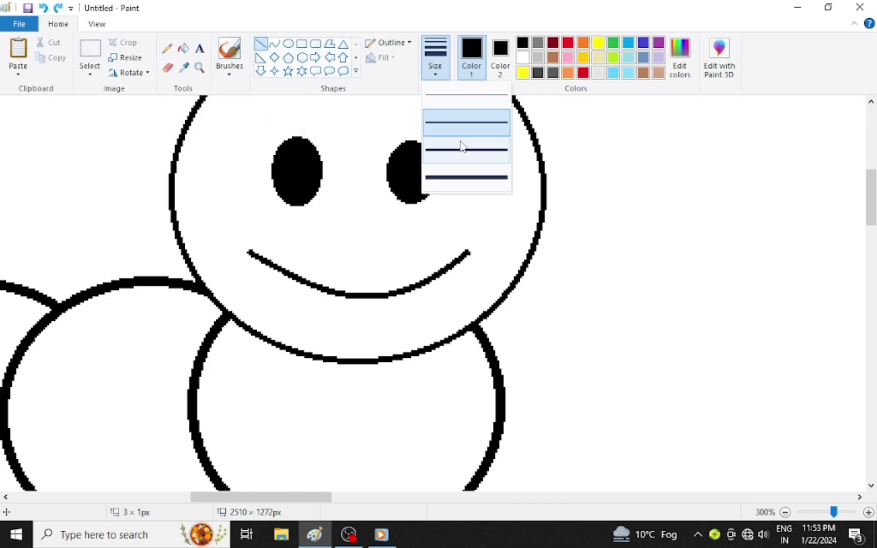
{"action": "left_click", "coordinate": [479, 158]}
{"action": "left_click", "coordinate": [274, 45]}
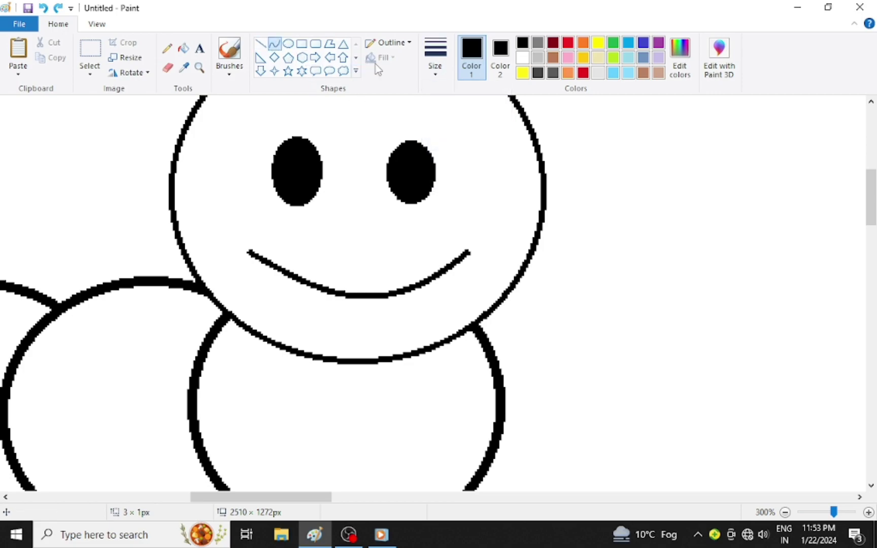
{"action": "left_click", "coordinate": [447, 66]}
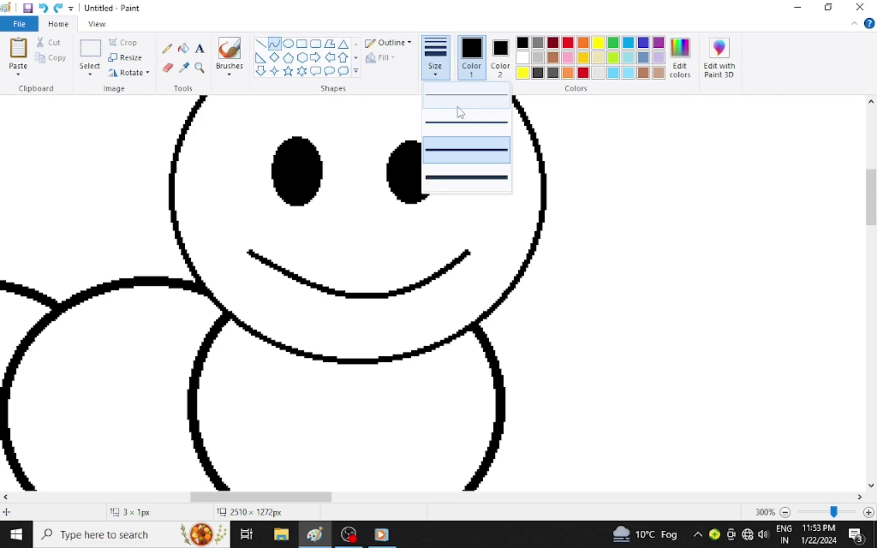
{"action": "left_click", "coordinate": [471, 179]}
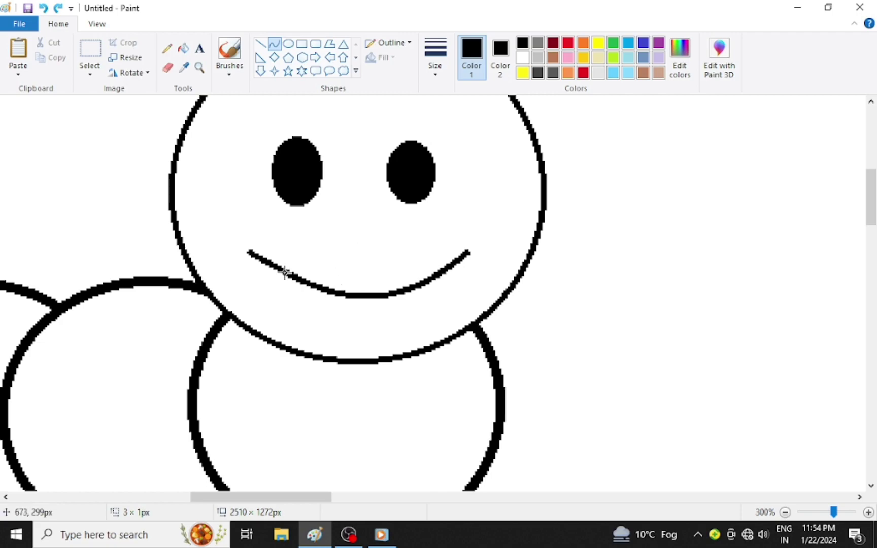
{"action": "left_click", "coordinate": [250, 253]}
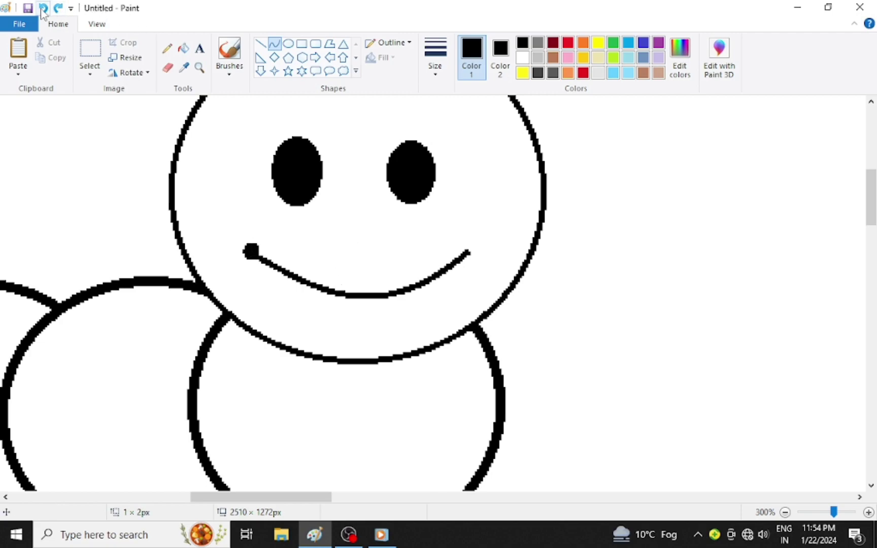
{"action": "left_click", "coordinate": [43, 8]}
Add two short strokes at each end of the mouth with the second-thickest line size, and undo the stray dot on the cheek.
{"action": "left_click", "coordinate": [260, 44]}
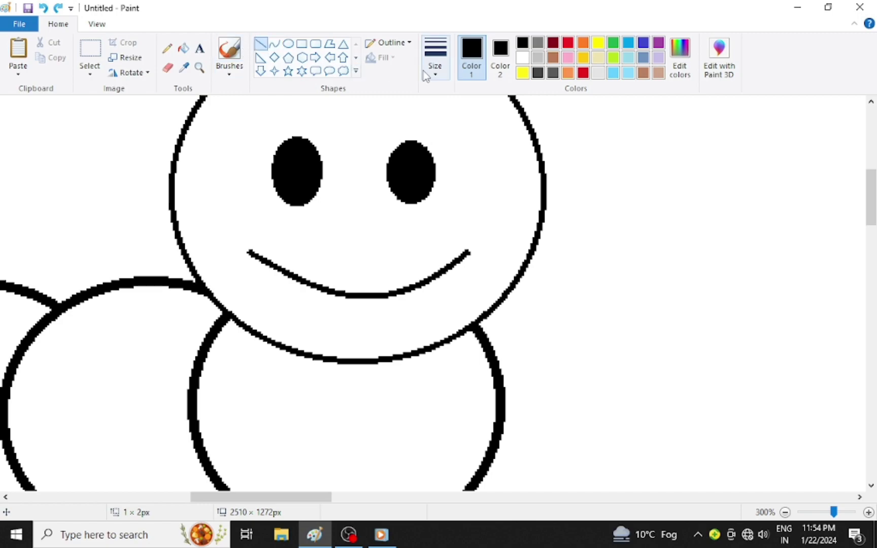
{"action": "left_click", "coordinate": [433, 69]}
{"action": "left_click", "coordinate": [452, 150]}
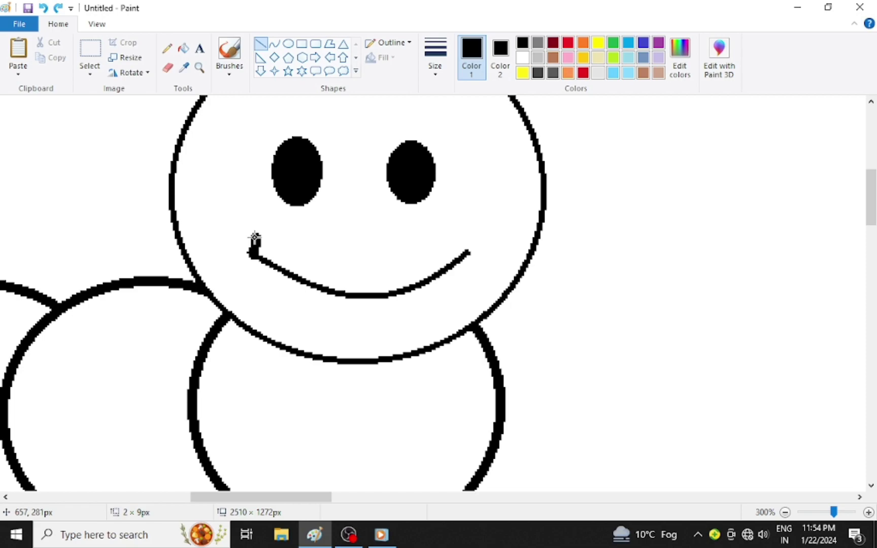
{"action": "left_click_drag", "start_coordinate": [255, 237], "coordinate": [251, 242]}
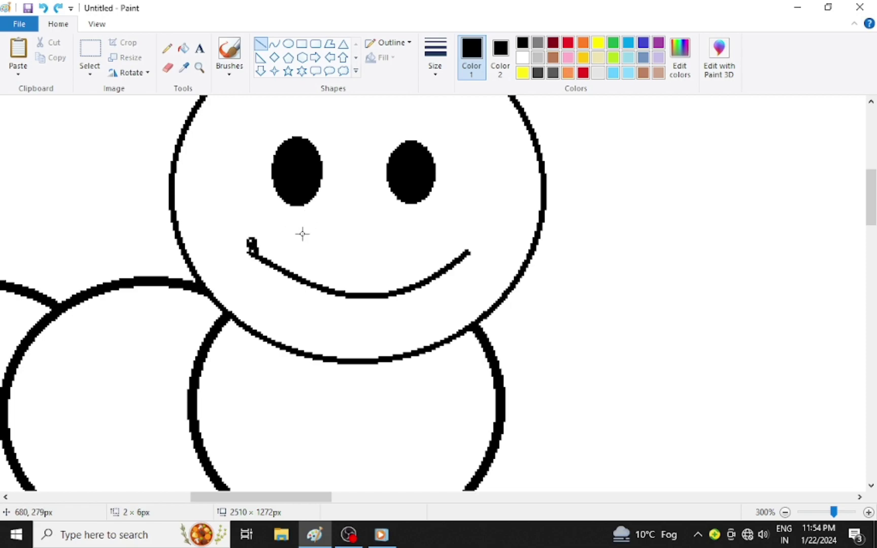
{"action": "left_click", "coordinate": [250, 248]}
{"action": "left_click_drag", "start_coordinate": [253, 252], "coordinate": [238, 257]}
{"action": "left_click", "coordinate": [325, 223]}
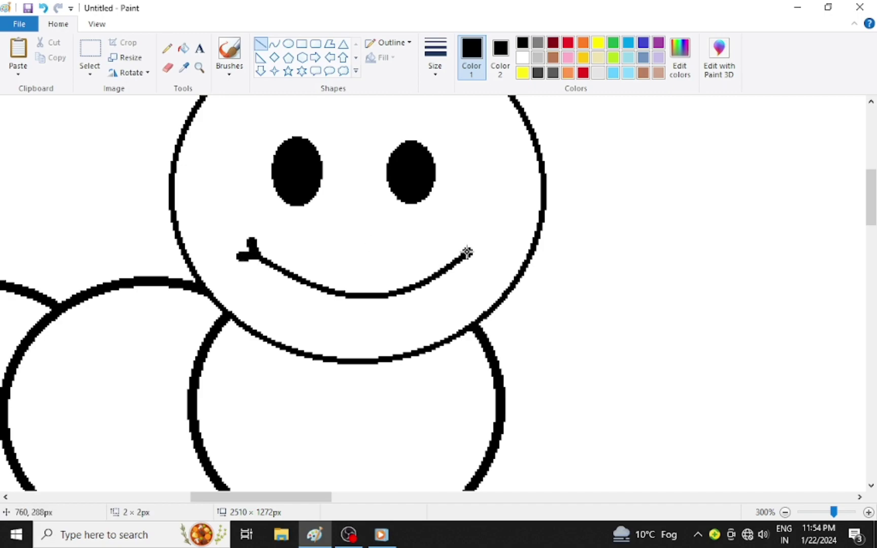
{"action": "left_click_drag", "start_coordinate": [465, 244], "coordinate": [482, 255]}
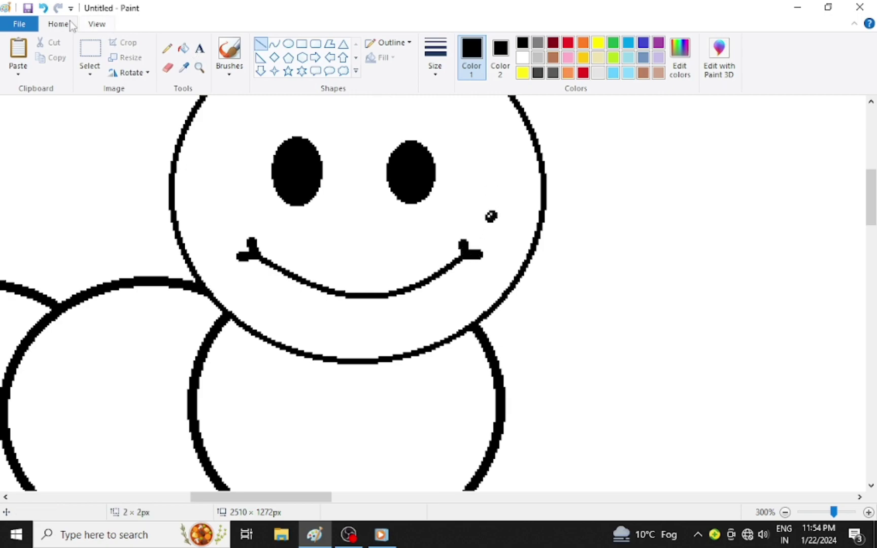
{"action": "left_click", "coordinate": [43, 7]}
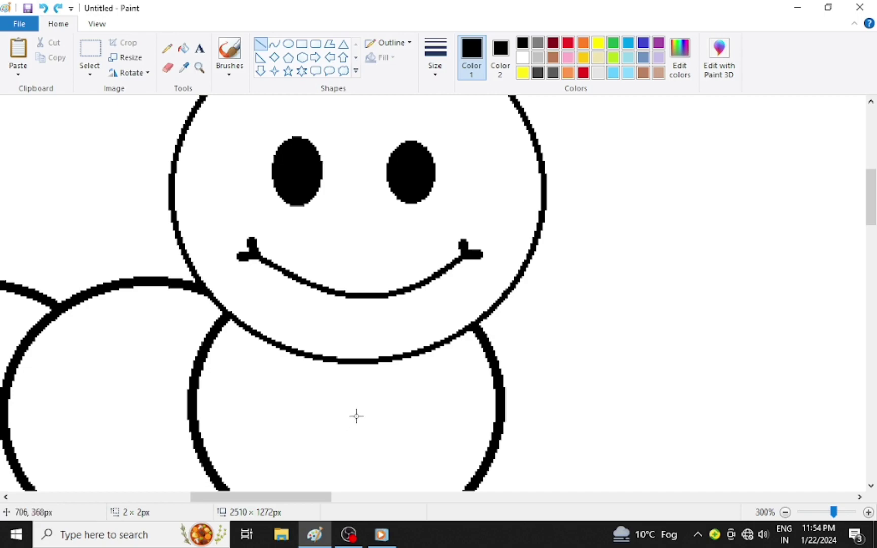
Draw a small upward-arched nose between the eyes and mouth with the Curve tool, undoing the flatter first attempt.
{"action": "left_click", "coordinate": [275, 43]}
{"action": "left_click_drag", "start_coordinate": [341, 223], "coordinate": [368, 225]}
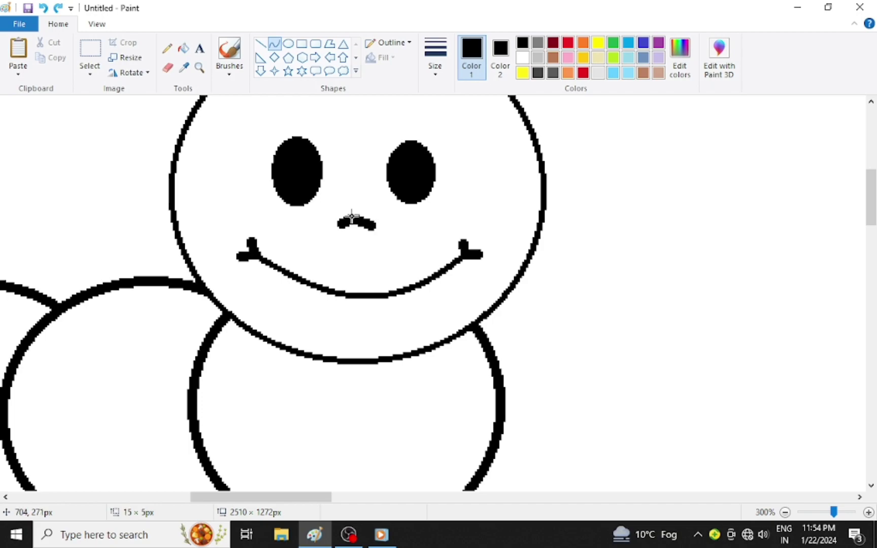
{"action": "mouse_move", "coordinate": [365, 216]}
{"action": "left_mouse_down"}
{"action": "mouse_move", "coordinate": [384, 229]}
{"action": "mouse_move", "coordinate": [338, 218]}
{"action": "mouse_move", "coordinate": [353, 213]}
{"action": "mouse_move", "coordinate": [351, 223]}
{"action": "left_mouse_up"}
{"action": "left_click", "coordinate": [43, 8]}
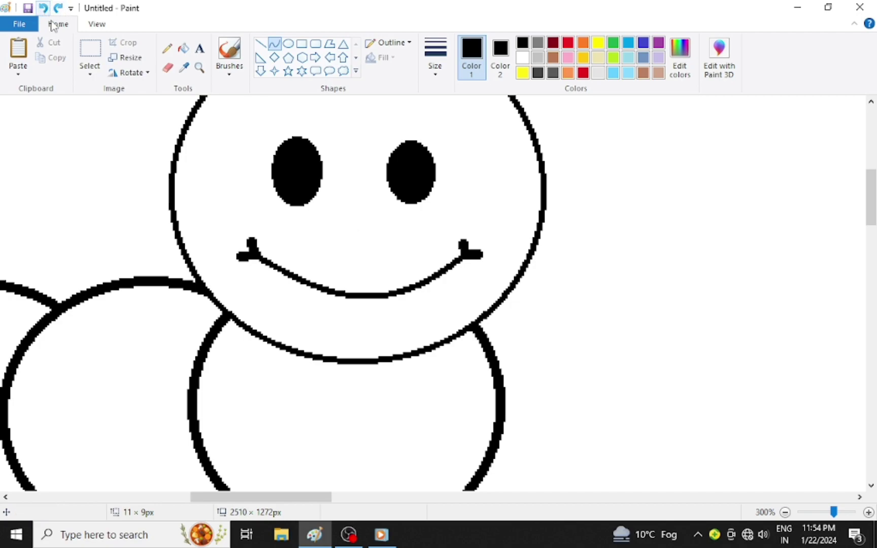
{"action": "mouse_move", "coordinate": [342, 225]}
{"action": "left_mouse_down"}
{"action": "mouse_move", "coordinate": [360, 231]}
{"action": "mouse_move", "coordinate": [349, 223]}
{"action": "mouse_move", "coordinate": [361, 216]}
{"action": "mouse_move", "coordinate": [358, 236]}
{"action": "mouse_move", "coordinate": [318, 211]}
{"action": "mouse_move", "coordinate": [331, 212]}
{"action": "left_mouse_up"}
{"action": "left_click", "coordinate": [478, 190]}
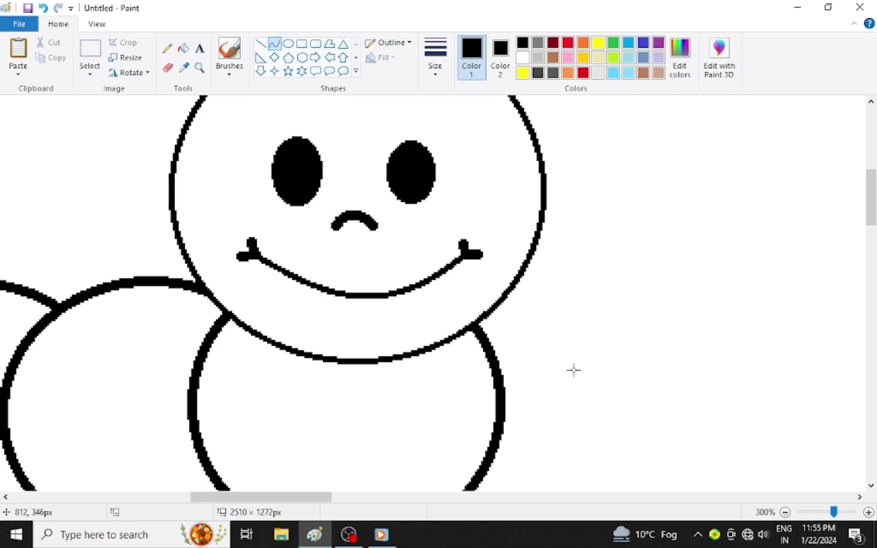
Draw two vertical legs below the leftmost body circle with the thickest line size, the second about 26 px long.
{"action": "scroll", "coordinate": [345, 362], "scroll_direction": "down", "scroll_amount": 5}
{"action": "left_click_drag", "start_coordinate": [316, 501], "coordinate": [243, 500]}
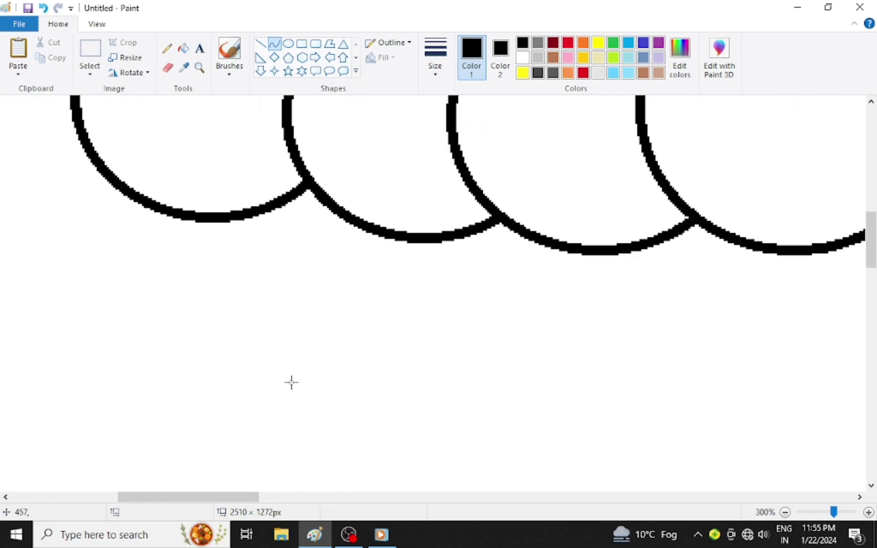
{"action": "left_click", "coordinate": [261, 44]}
{"action": "left_click", "coordinate": [434, 66]}
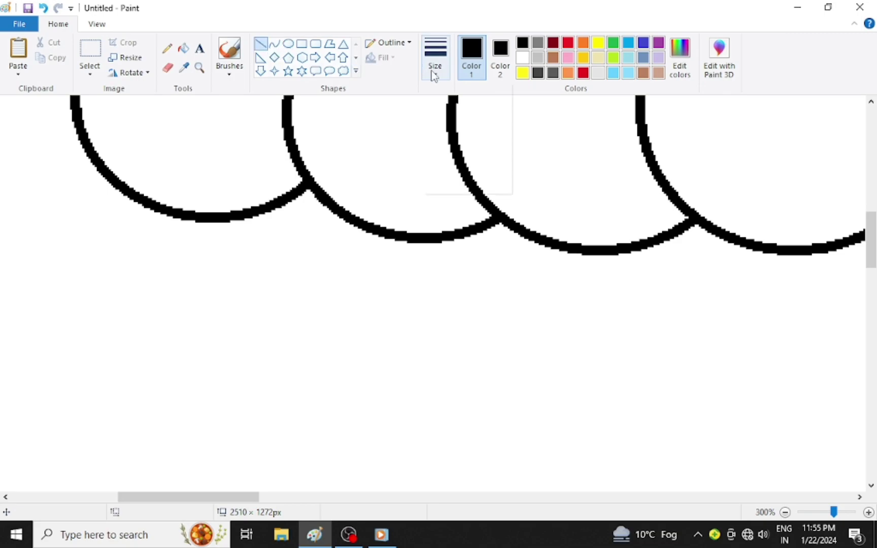
{"action": "left_click", "coordinate": [466, 177]}
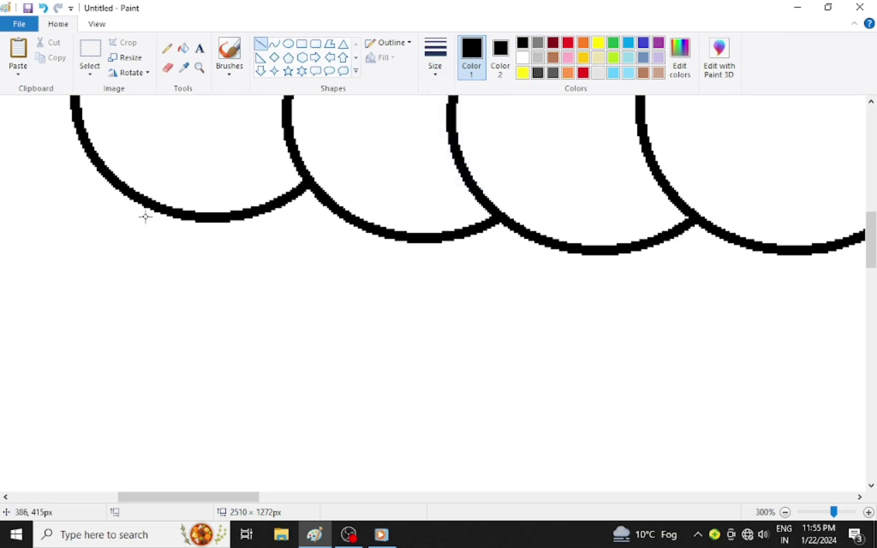
{"action": "mouse_move", "coordinate": [179, 214]}
{"action": "left_mouse_down"}
{"action": "mouse_move", "coordinate": [180, 286]}
{"action": "mouse_move", "coordinate": [165, 293]}
{"action": "mouse_move", "coordinate": [176, 298]}
{"action": "left_mouse_up"}
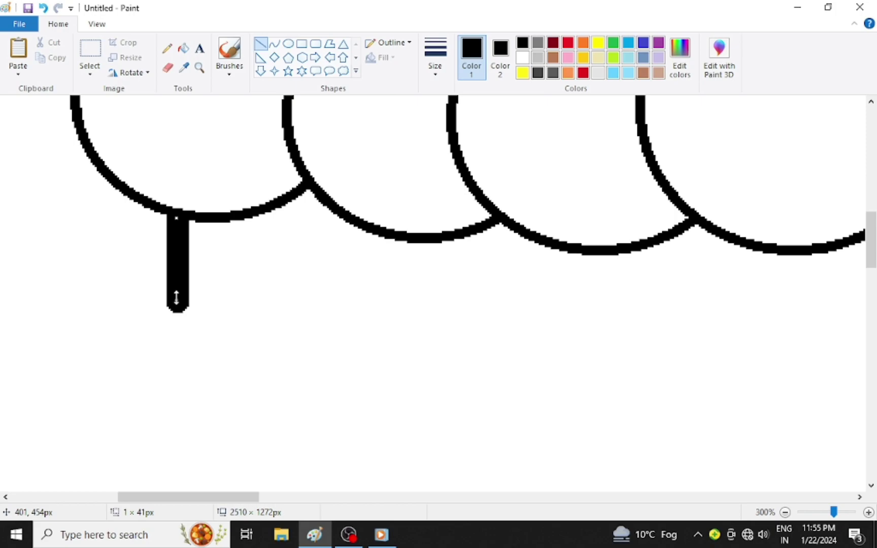
{"action": "left_click_drag", "start_coordinate": [176, 298], "coordinate": [178, 274]}
{"action": "left_click", "coordinate": [256, 257]}
{"action": "left_click_drag", "start_coordinate": [241, 213], "coordinate": [241, 263]}
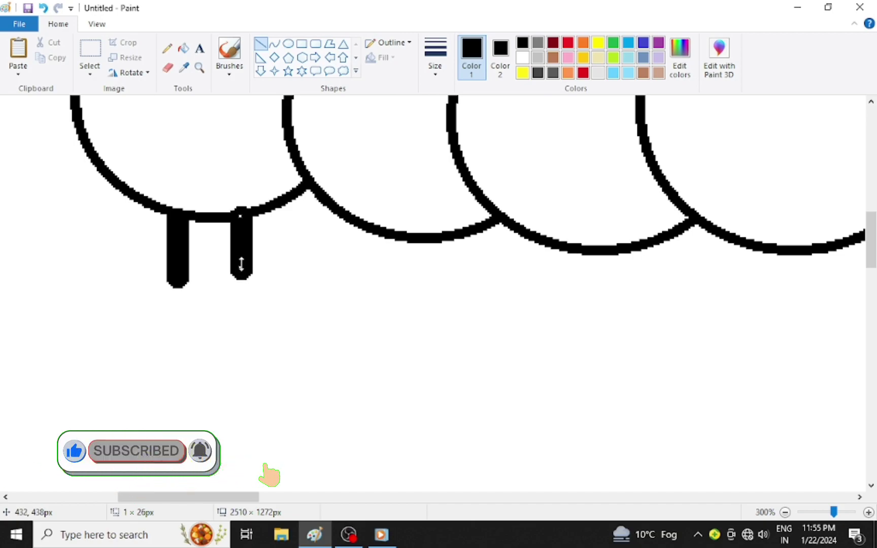
{"action": "left_click", "coordinate": [298, 243]}
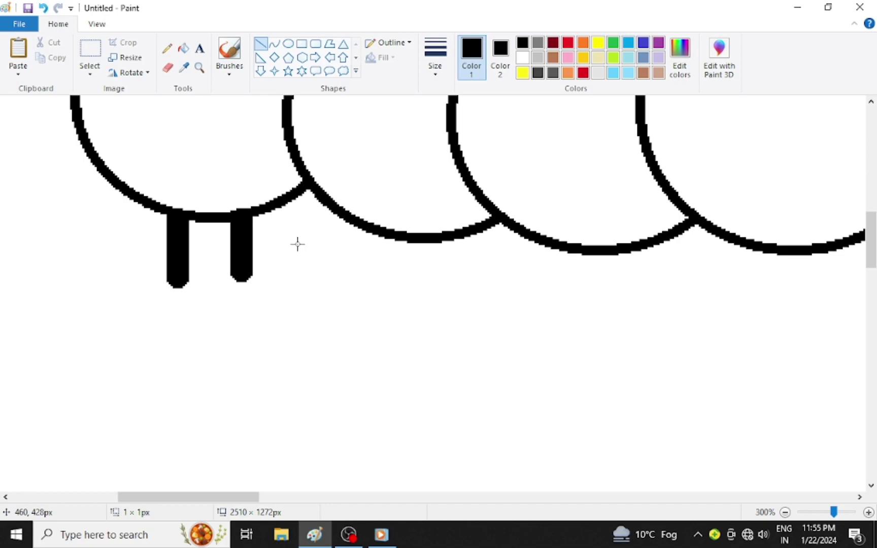
Add short horizontal feet pointing right, about 7 px and 9 px long, to the two legs of the leftmost circle.
{"action": "left_click_drag", "start_coordinate": [182, 283], "coordinate": [194, 285]}
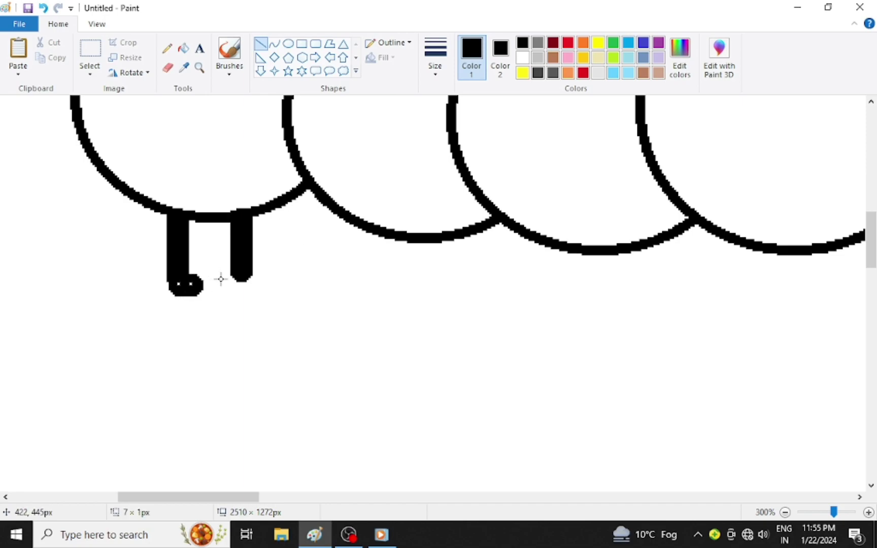
{"action": "key", "text": "Left"}
{"action": "mouse_move", "coordinate": [239, 278]}
{"action": "left_mouse_down"}
{"action": "mouse_move", "coordinate": [260, 286]}
{"action": "mouse_move", "coordinate": [251, 285]}
{"action": "mouse_move", "coordinate": [254, 279]}
{"action": "left_mouse_up"}
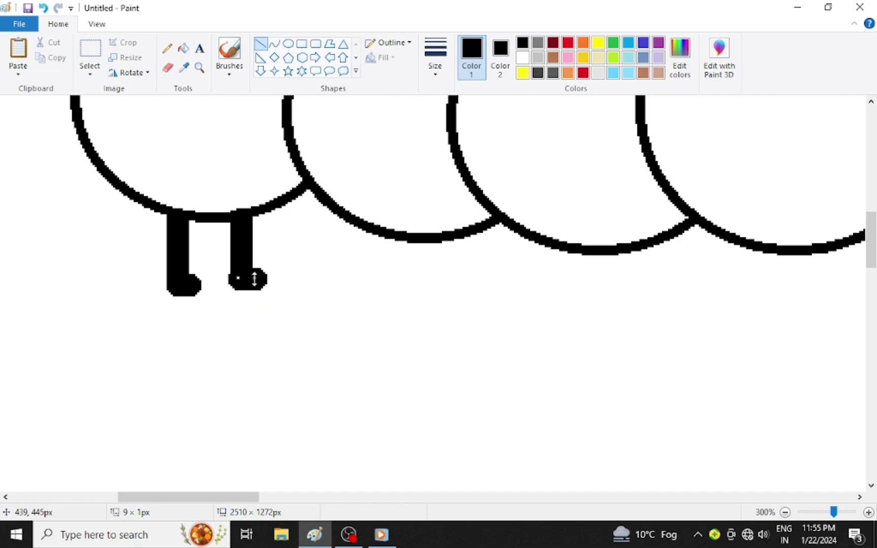
Draw a vertical leg about 26 px long below the left part of the second body circle and add a short right-pointing foot.
{"action": "mouse_move", "coordinate": [378, 229]}
{"action": "left_mouse_down"}
{"action": "mouse_move", "coordinate": [393, 256]}
{"action": "mouse_move", "coordinate": [372, 280]}
{"action": "mouse_move", "coordinate": [381, 281]}
{"action": "left_mouse_up"}
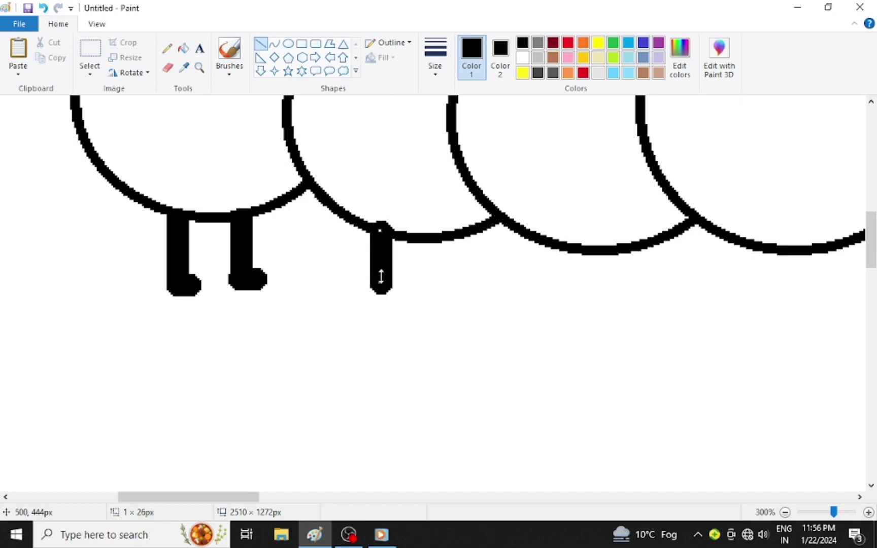
{"action": "key", "text": "Down"}
{"action": "key", "text": "Down"}
{"action": "key", "text": "Down"}
{"action": "key", "text": "Right"}
{"action": "key", "text": "Right"}
{"action": "key", "text": "Right"}
{"action": "key", "text": "Right"}
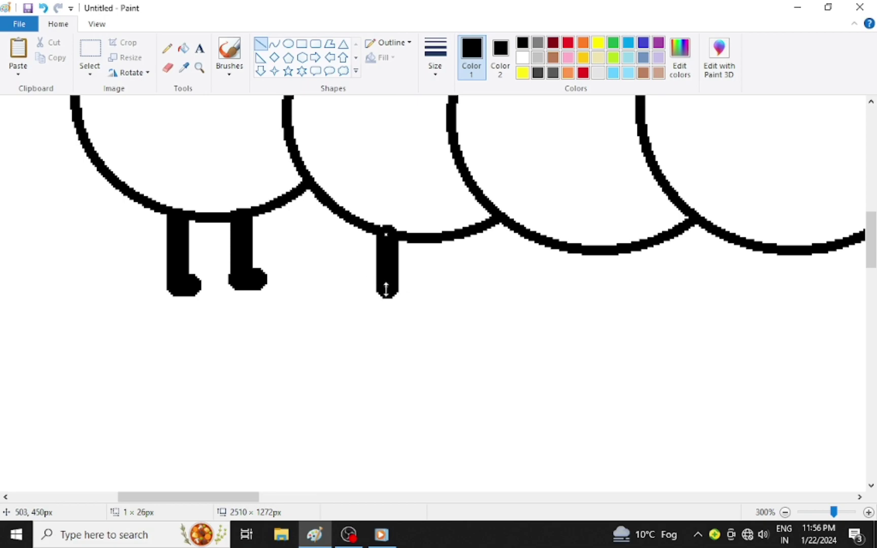
{"action": "mouse_move", "coordinate": [386, 290]}
{"action": "left_mouse_down"}
{"action": "mouse_move", "coordinate": [386, 268]}
{"action": "mouse_move", "coordinate": [401, 281]}
{"action": "left_mouse_up"}
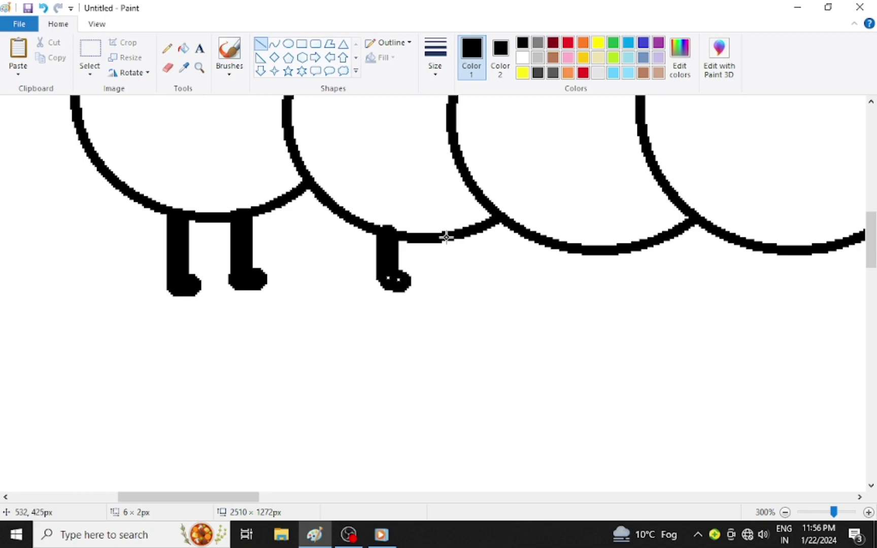
Draw a second leg with a right-pointing foot below the right part of the second body circle.
{"action": "mouse_move", "coordinate": [447, 233]}
{"action": "left_mouse_down"}
{"action": "mouse_move", "coordinate": [446, 276]}
{"action": "mouse_move", "coordinate": [460, 276]}
{"action": "left_mouse_up"}
{"action": "left_click", "coordinate": [484, 265]}
{"action": "left_click", "coordinate": [502, 260]}
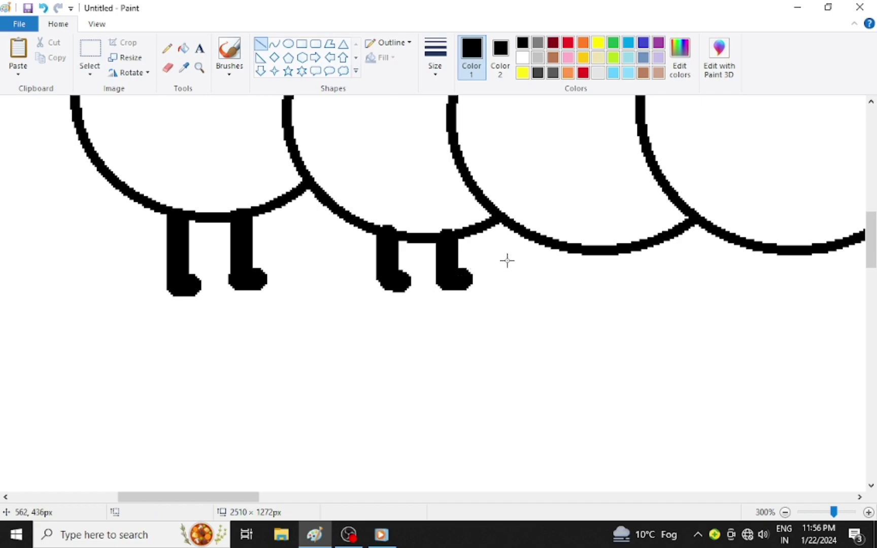
Draw two short thick legs with right-pointing feet below the third body circle.
{"action": "mouse_move", "coordinate": [167, 499]}
{"action": "left_mouse_down"}
{"action": "mouse_move", "coordinate": [219, 489]}
{"action": "mouse_move", "coordinate": [195, 471]}
{"action": "left_mouse_up"}
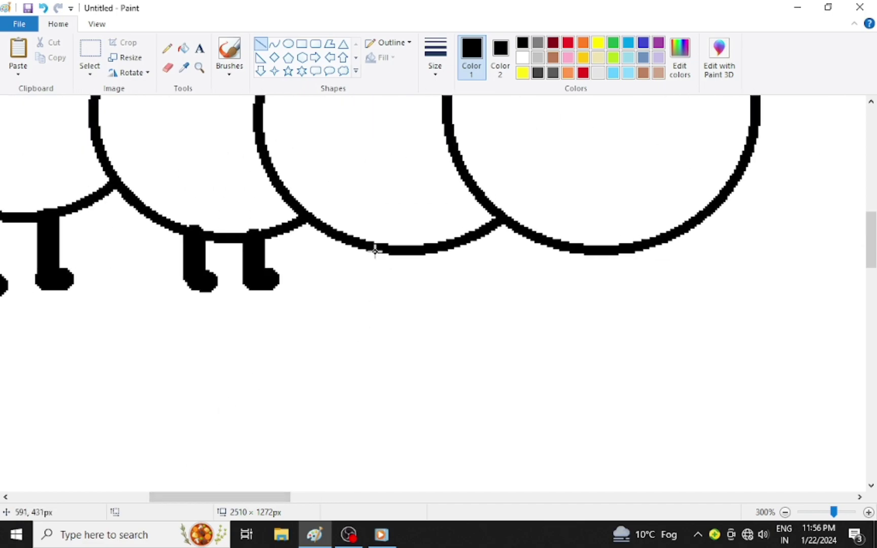
{"action": "mouse_move", "coordinate": [378, 250]}
{"action": "left_mouse_down"}
{"action": "mouse_move", "coordinate": [373, 282]}
{"action": "mouse_move", "coordinate": [406, 299]}
{"action": "mouse_move", "coordinate": [388, 286]}
{"action": "mouse_move", "coordinate": [396, 284]}
{"action": "left_mouse_up"}
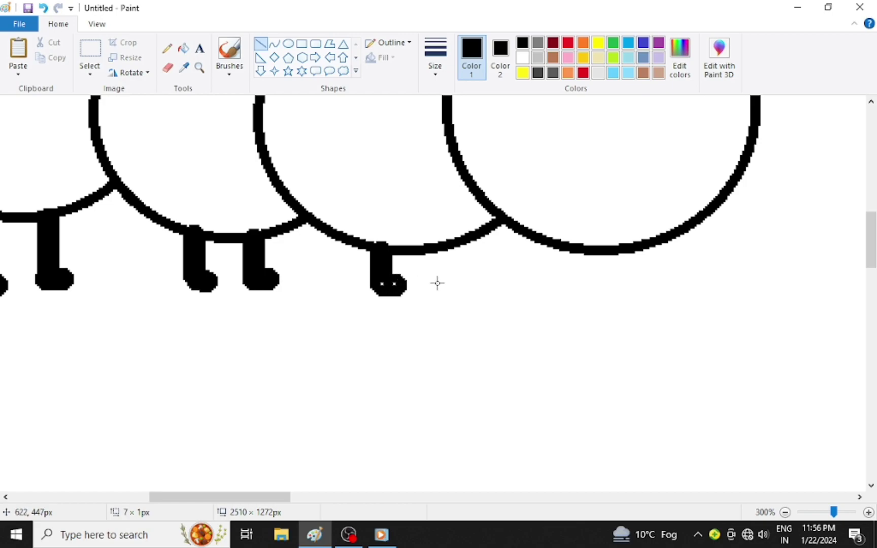
{"action": "mouse_move", "coordinate": [442, 249]}
{"action": "left_mouse_down"}
{"action": "mouse_move", "coordinate": [442, 288]}
{"action": "mouse_move", "coordinate": [459, 290]}
{"action": "mouse_move", "coordinate": [467, 281]}
{"action": "left_mouse_up"}
{"action": "left_click", "coordinate": [521, 278]}
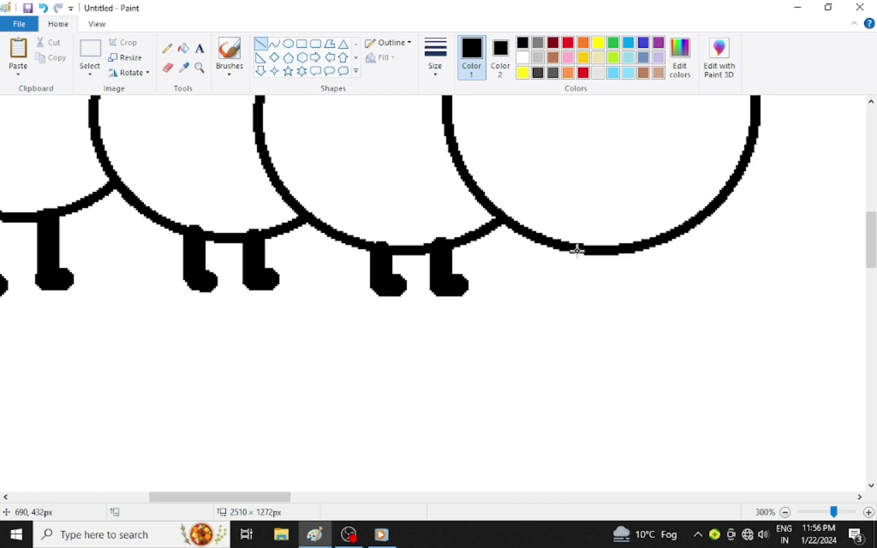
Draw two legs about 25 px and 26 px long below the fourth body circle and add right-pointing feet to both.
{"action": "mouse_move", "coordinate": [577, 250]}
{"action": "left_mouse_down"}
{"action": "mouse_move", "coordinate": [586, 280]}
{"action": "mouse_move", "coordinate": [578, 302]}
{"action": "left_mouse_up"}
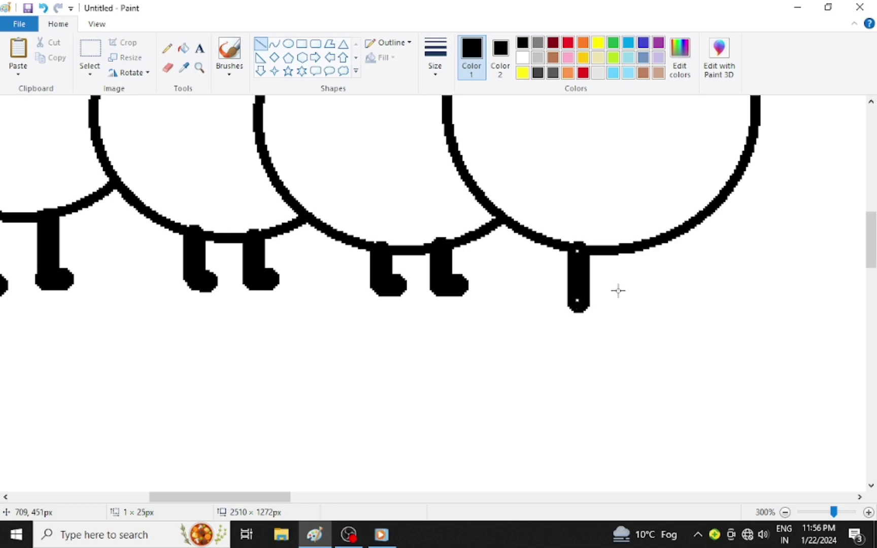
{"action": "mouse_move", "coordinate": [639, 244]}
{"action": "left_mouse_down"}
{"action": "mouse_move", "coordinate": [649, 272]}
{"action": "mouse_move", "coordinate": [642, 298]}
{"action": "left_mouse_up"}
{"action": "key", "text": "Right"}
{"action": "key", "text": "Right"}
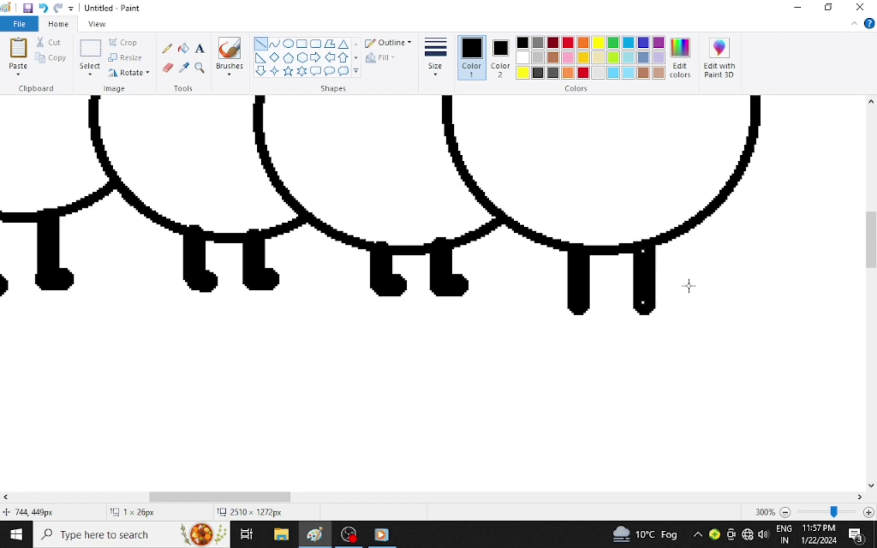
{"action": "left_click", "coordinate": [689, 286]}
{"action": "mouse_move", "coordinate": [574, 312]}
{"action": "left_mouse_down"}
{"action": "mouse_move", "coordinate": [593, 320]}
{"action": "mouse_move", "coordinate": [666, 313]}
{"action": "left_mouse_up"}
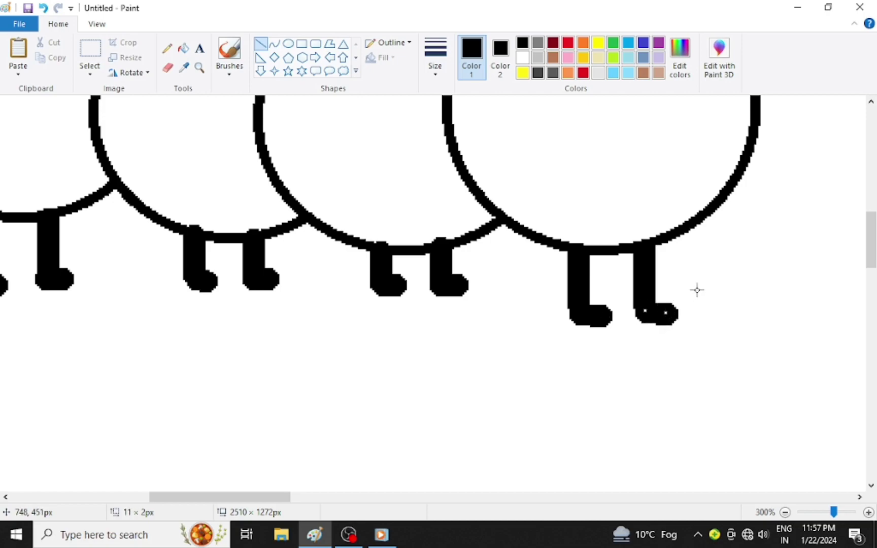
Finish the last right-pointing foot below the fourth body circle and bring the whole caterpillar into view.
{"action": "left_click", "coordinate": [698, 290]}
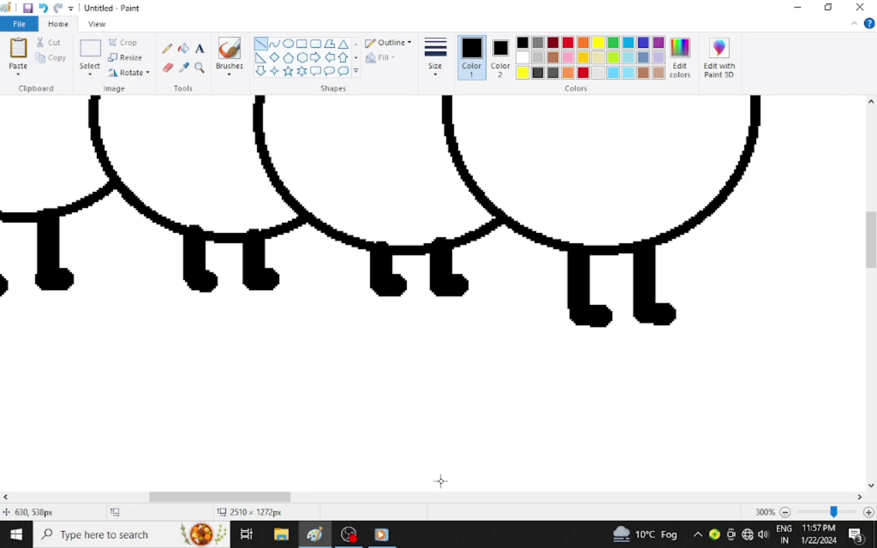
{"action": "left_click", "coordinate": [785, 512]}
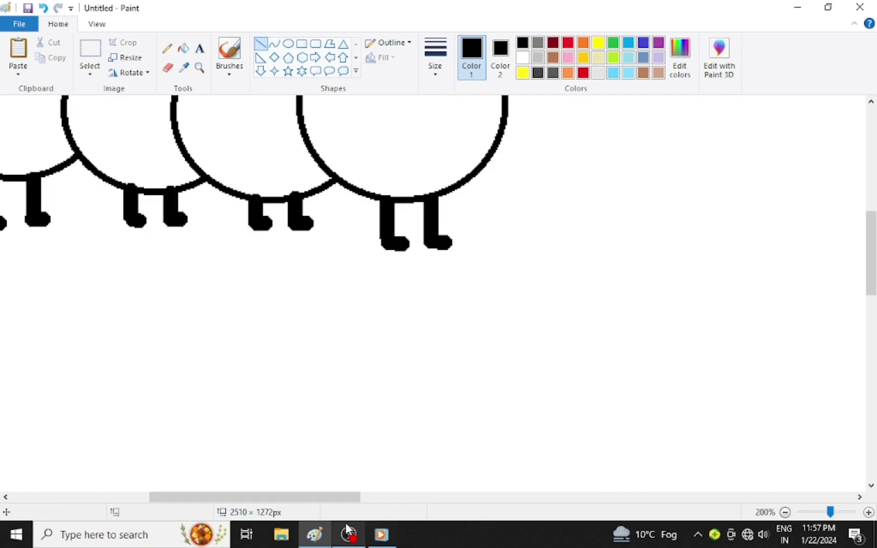
{"action": "left_click_drag", "start_coordinate": [347, 497], "coordinate": [300, 514]}
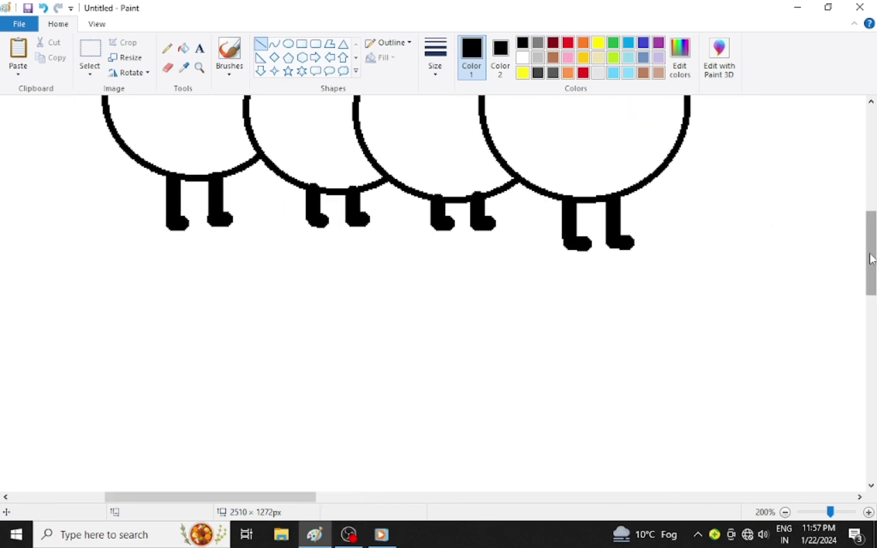
{"action": "scroll", "coordinate": [867, 215], "scroll_direction": "up", "scroll_amount": 5}
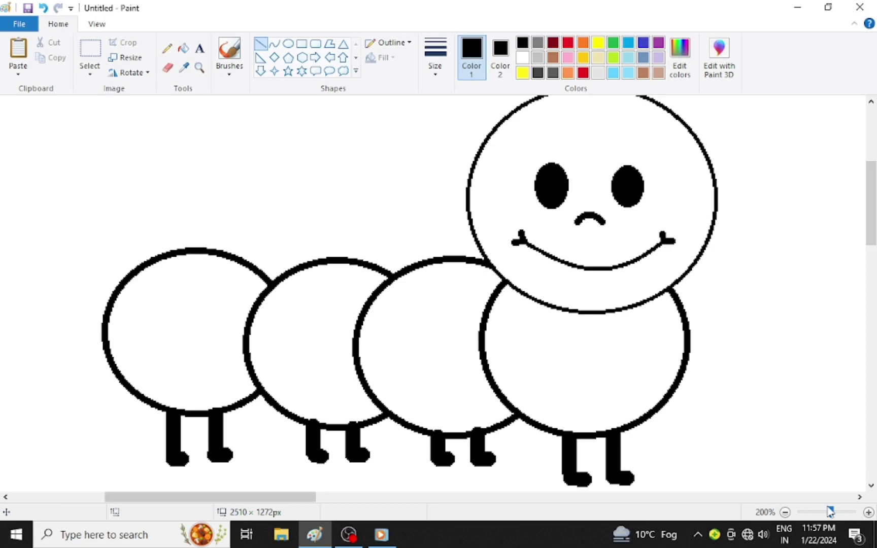
{"action": "left_click", "coordinate": [785, 512]}
{"action": "left_click_drag", "start_coordinate": [452, 496], "coordinate": [349, 531]}
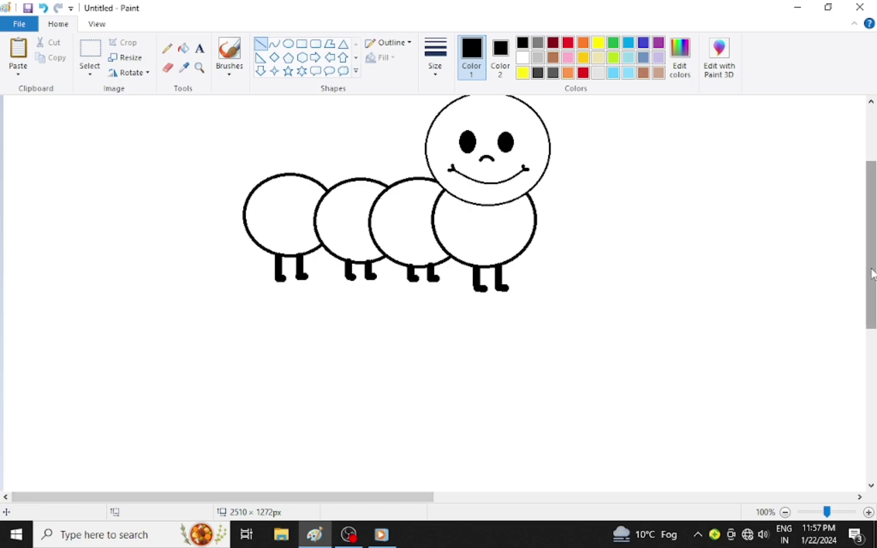
{"action": "left_click_drag", "start_coordinate": [870, 275], "coordinate": [859, 220]}
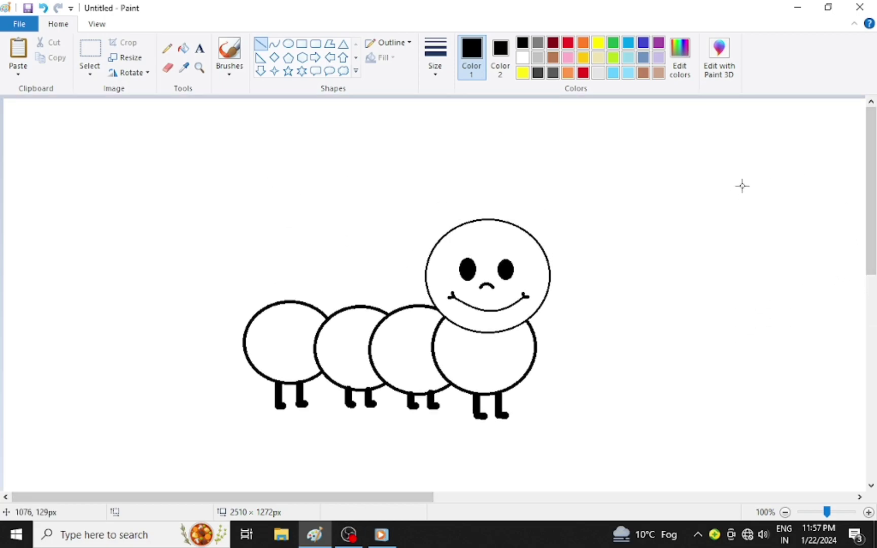
Set the line size to the second thinnest on a trial antenna line at the head's upper right, and undo the line.
{"action": "left_click", "coordinate": [274, 44]}
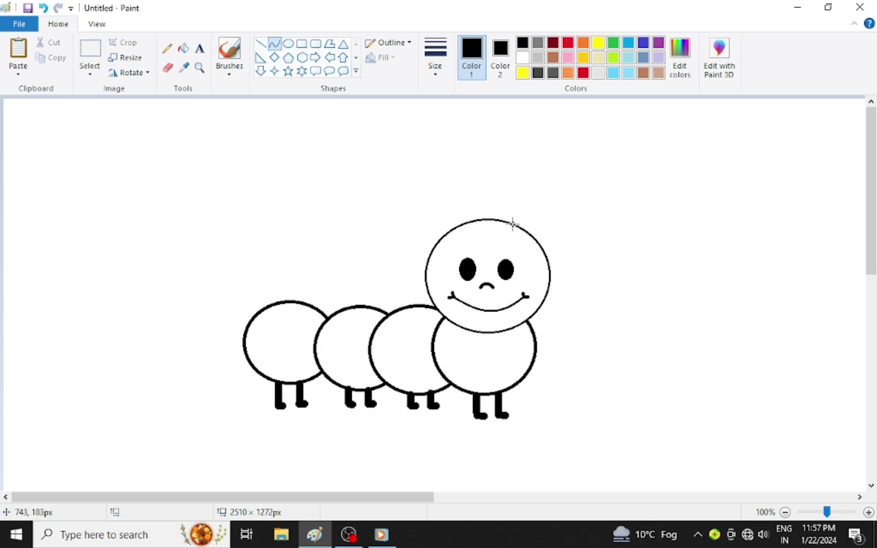
{"action": "left_click_drag", "start_coordinate": [513, 224], "coordinate": [536, 171]}
{"action": "left_click", "coordinate": [435, 58]}
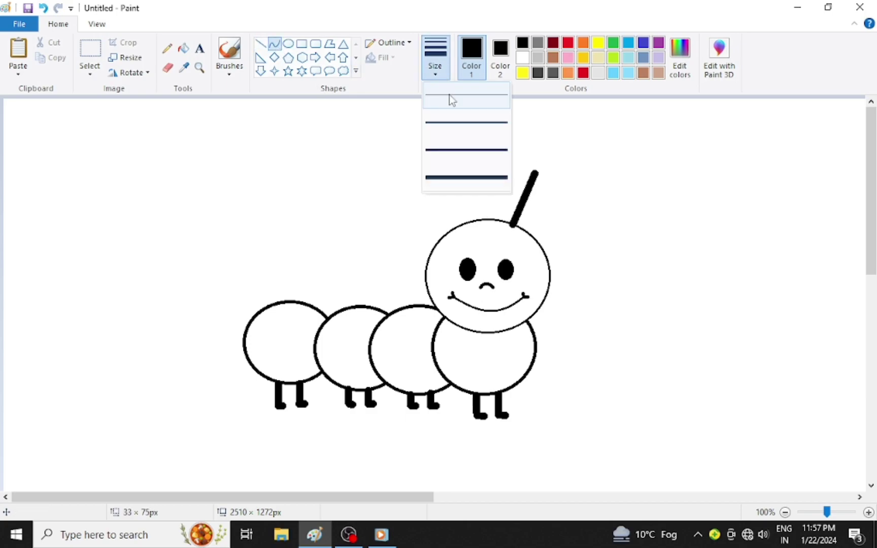
{"action": "left_click", "coordinate": [458, 124]}
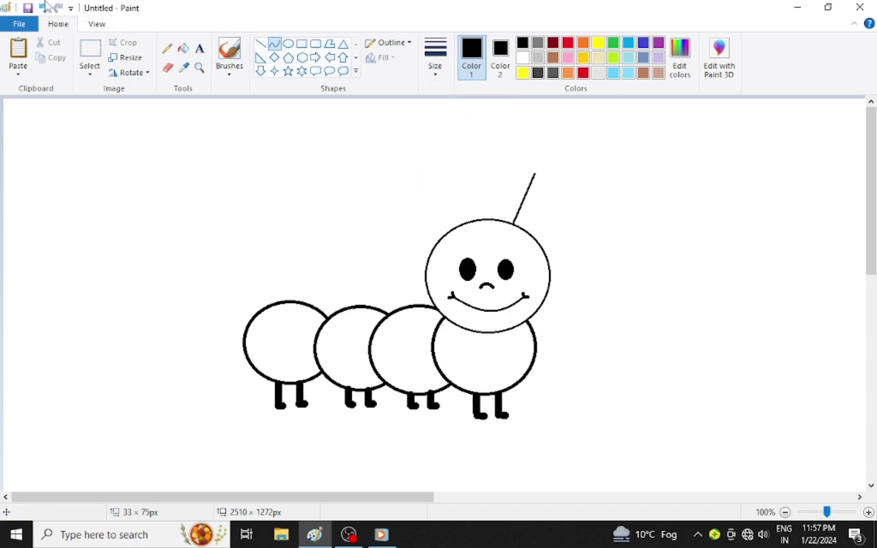
{"action": "left_click", "coordinate": [44, 7]}
Draw a curved antenna about 85 by 94 px from the head's upper right, arching outward to a hooked tip.
{"action": "left_click", "coordinate": [199, 68]}
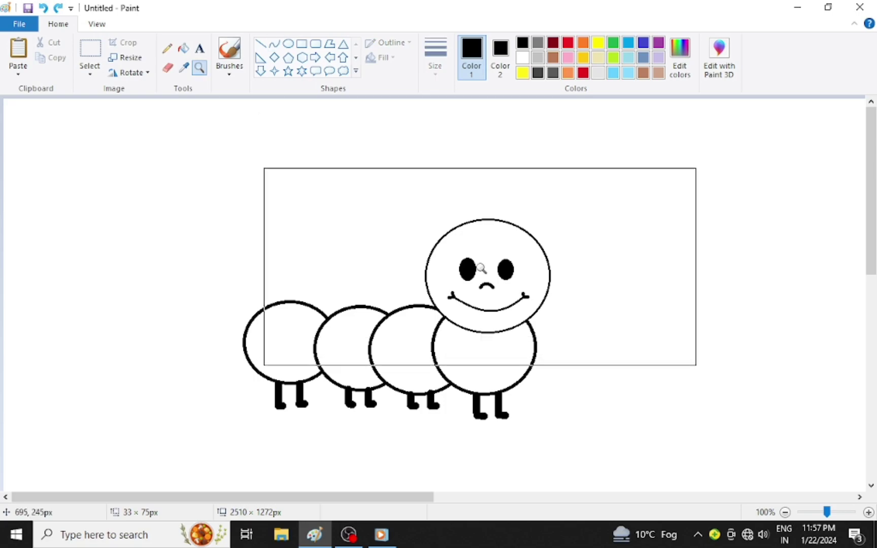
{"action": "left_click", "coordinate": [480, 269]}
{"action": "left_click", "coordinate": [470, 255]}
{"action": "scroll", "coordinate": [415, 270], "scroll_direction": "up", "scroll_amount": 2}
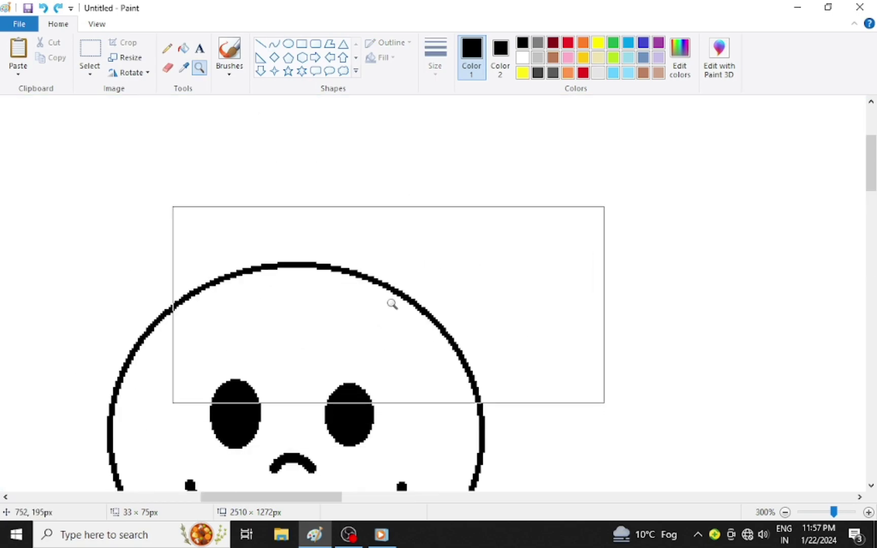
{"action": "scroll", "coordinate": [392, 304], "scroll_direction": "up", "scroll_amount": 2}
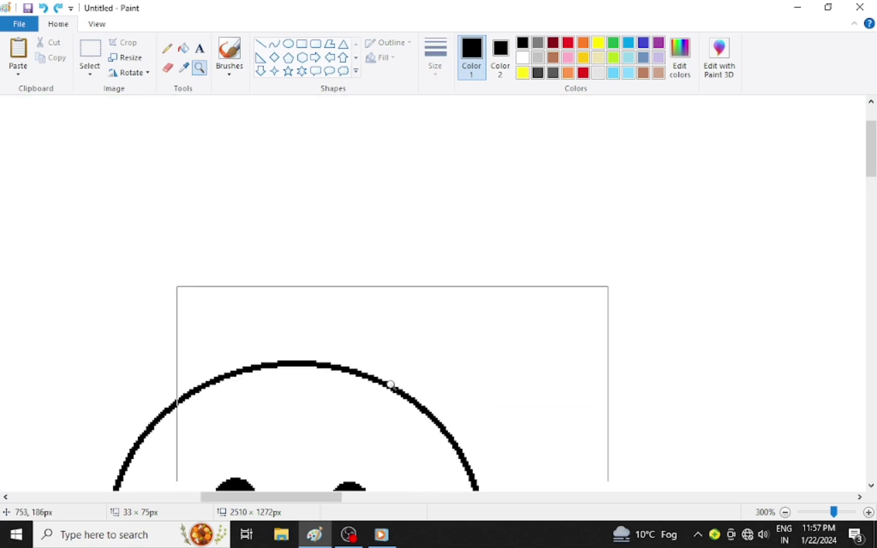
{"action": "left_click", "coordinate": [274, 44]}
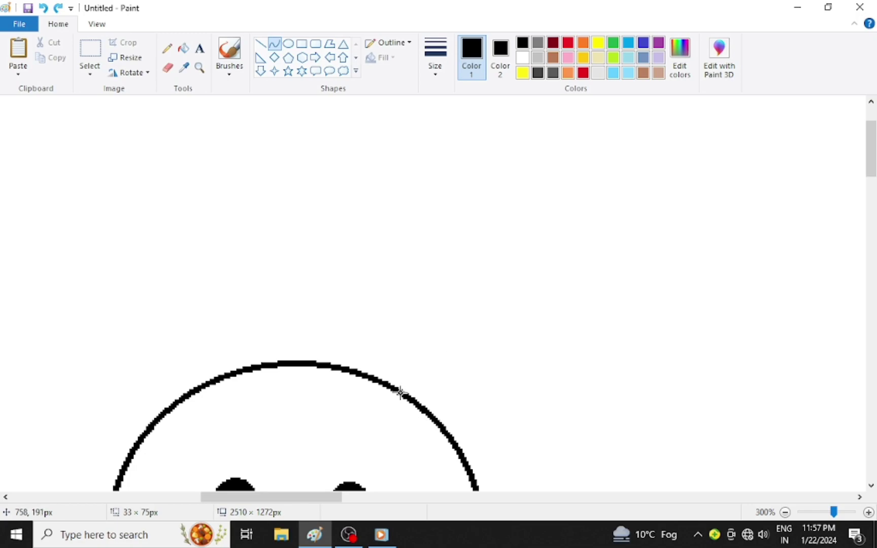
{"action": "left_click_drag", "start_coordinate": [400, 391], "coordinate": [555, 274]}
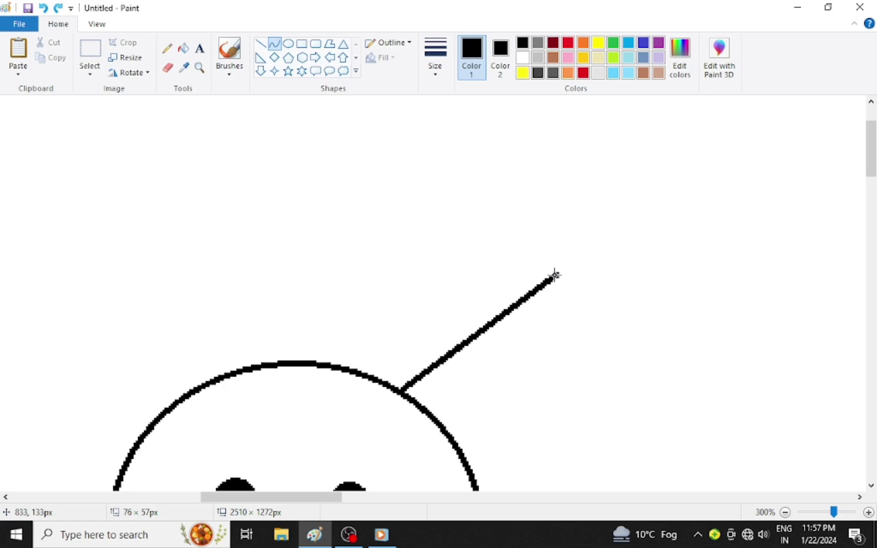
{"action": "left_click_drag", "start_coordinate": [412, 380], "coordinate": [574, 197]}
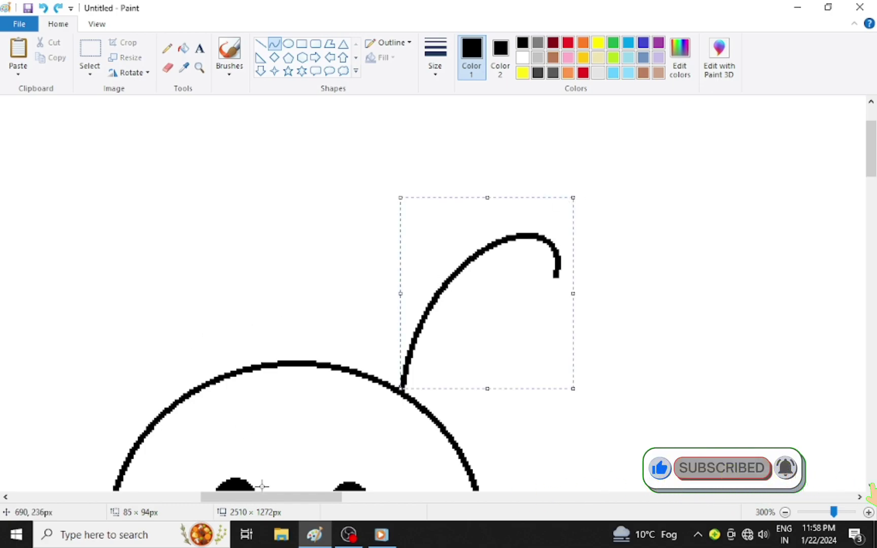
Draw a matching curved antenna from the head's upper left, bending outward to a hooked tip.
{"action": "left_click_drag", "start_coordinate": [261, 498], "coordinate": [235, 509]}
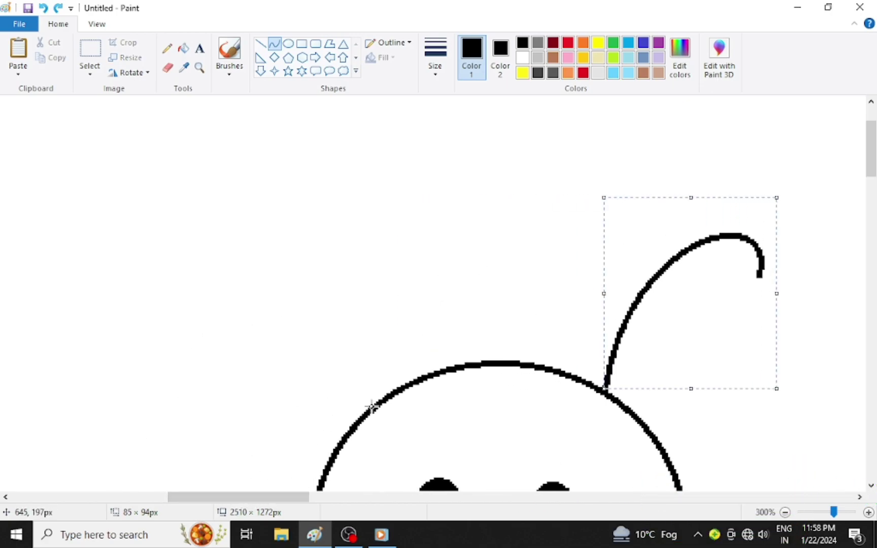
{"action": "left_click_drag", "start_coordinate": [375, 405], "coordinate": [223, 288]}
{"action": "left_click_drag", "start_coordinate": [342, 376], "coordinate": [347, 328]}
{"action": "mouse_move", "coordinate": [285, 316]}
{"action": "left_mouse_down"}
{"action": "mouse_move", "coordinate": [257, 260]}
{"action": "mouse_move", "coordinate": [264, 219]}
{"action": "mouse_move", "coordinate": [248, 224]}
{"action": "left_mouse_up"}
{"action": "left_click", "coordinate": [485, 275]}
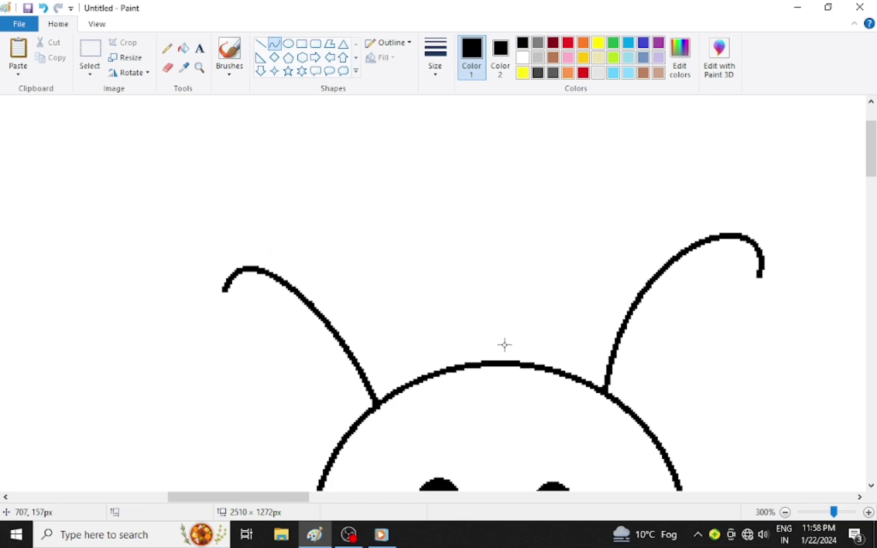
Try a solid black dot of about 12 by 12 px at the left antenna's tip, and undo it.
{"action": "left_click_drag", "start_coordinate": [299, 498], "coordinate": [307, 498]}
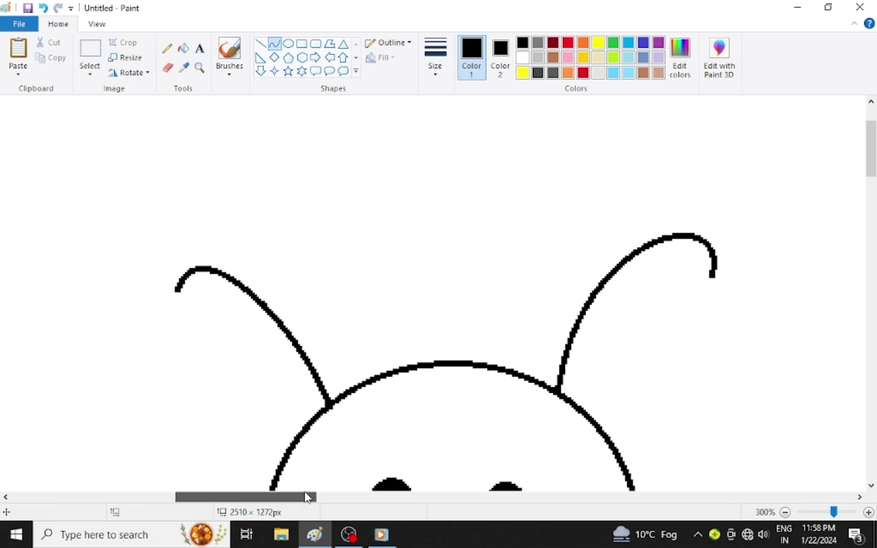
{"action": "left_click", "coordinate": [289, 44]}
{"action": "left_click_drag", "start_coordinate": [213, 322], "coordinate": [221, 311]}
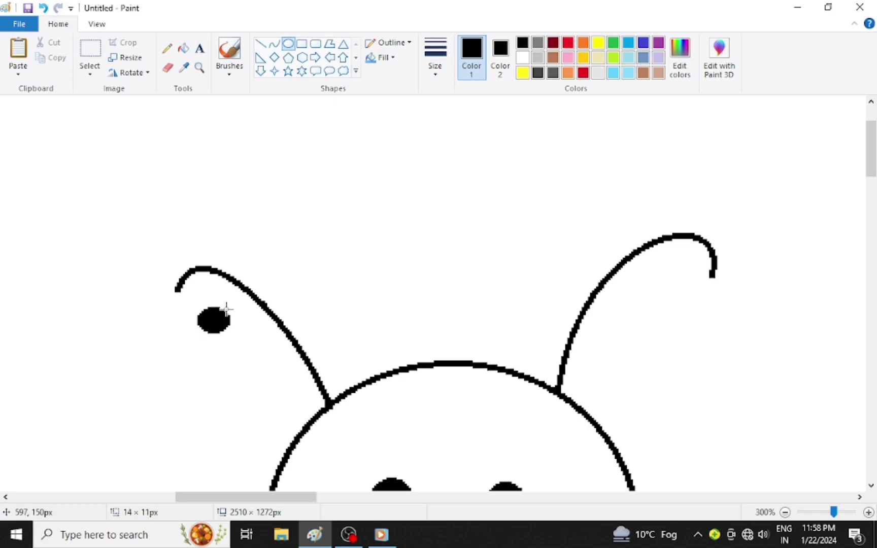
{"action": "left_click_drag", "start_coordinate": [224, 307], "coordinate": [223, 308]}
{"action": "key", "text": "Up"}
{"action": "key", "text": "Up"}
{"action": "key", "text": "Up"}
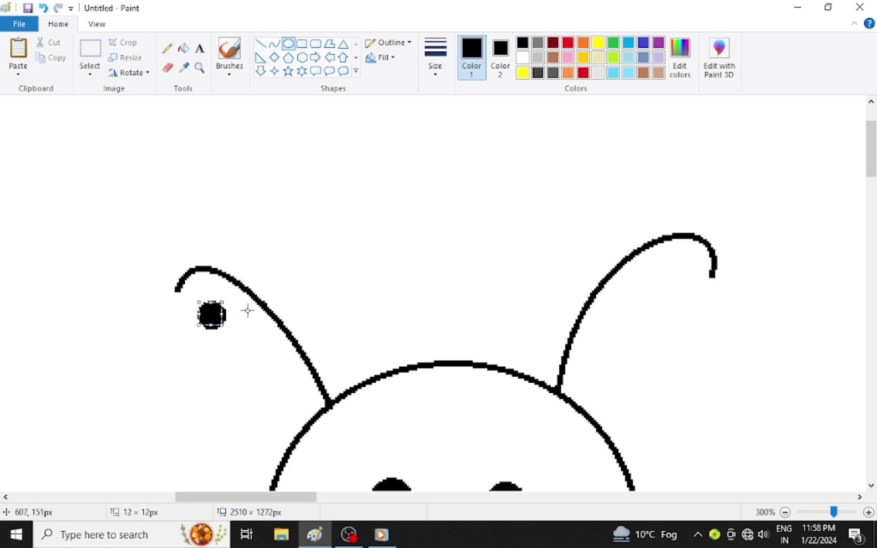
{"action": "key", "text": "Left"}
{"action": "key", "text": "Left"}
{"action": "key", "text": "Left"}
{"action": "key", "text": "Left"}
{"action": "key", "text": "Left"}
{"action": "key", "text": "Left"}
{"action": "key", "text": "Left"}
{"action": "key", "text": "Left"}
{"action": "key", "text": "Left"}
{"action": "key", "text": "Left"}
{"action": "key", "text": "Up"}
{"action": "key", "text": "Up"}
{"action": "key", "text": "Up"}
{"action": "key", "text": "Up"}
{"action": "key", "text": "Up"}
{"action": "key", "text": "Up"}
{"action": "key", "text": "Up"}
{"action": "key", "text": "Up"}
{"action": "key", "text": "Up"}
{"action": "key", "text": "Up"}
{"action": "key", "text": "Up"}
{"action": "key", "text": "Up"}
{"action": "key", "text": "Left"}
{"action": "key", "text": "Left"}
{"action": "key", "text": "Left"}
{"action": "key", "text": "Left"}
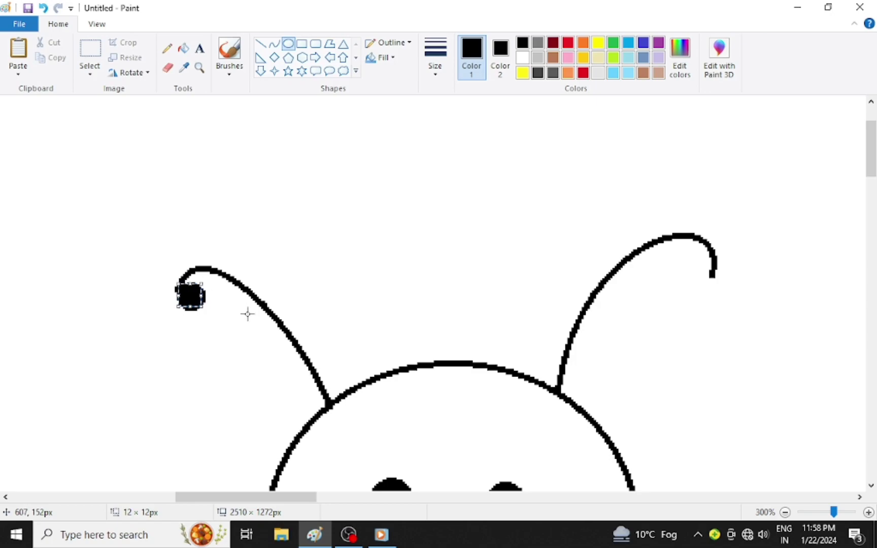
{"action": "left_click", "coordinate": [270, 282]}
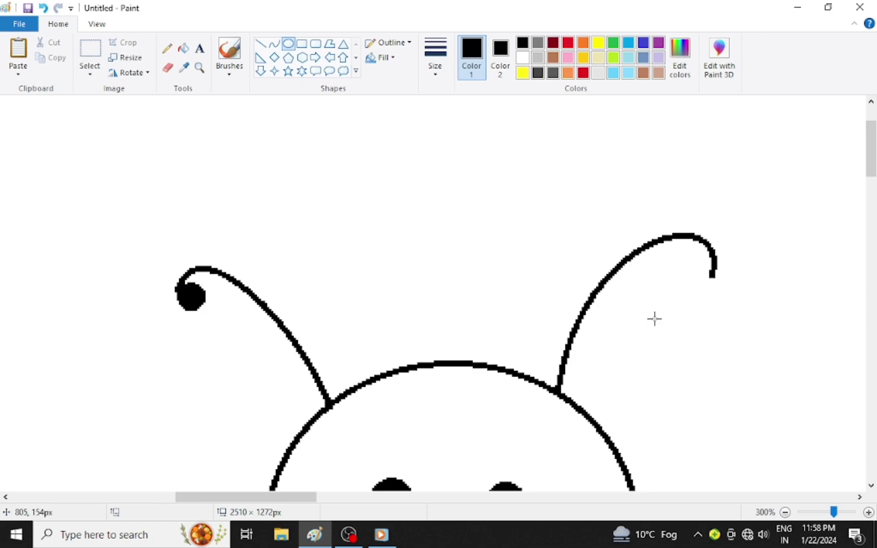
{"action": "left_click", "coordinate": [43, 8]}
Draw a solid black dot about 15 by 14 px with the Ellipse shape and place it at the left antenna's tip.
{"action": "left_click_drag", "start_coordinate": [163, 287], "coordinate": [185, 269]}
{"action": "key", "text": "Down"}
{"action": "key", "text": "Down"}
{"action": "key", "text": "Down"}
{"action": "key", "text": "Down"}
{"action": "key", "text": "Down"}
{"action": "key", "text": "Down"}
{"action": "key", "text": "Down"}
{"action": "key", "text": "Down"}
{"action": "key", "text": "Down"}
{"action": "key", "text": "Down"}
{"action": "key", "text": "Down"}
{"action": "key", "text": "Right"}
{"action": "key", "text": "Right"}
{"action": "key", "text": "Right"}
{"action": "key", "text": "Right"}
{"action": "key", "text": "Right"}
{"action": "key", "text": "Right"}
{"action": "key", "text": "Right"}
{"action": "key", "text": "Right"}
{"action": "key", "text": "Right"}
{"action": "key", "text": "Right"}
{"action": "key", "text": "Right"}
{"action": "key", "text": "Right"}
{"action": "key", "text": "Right"}
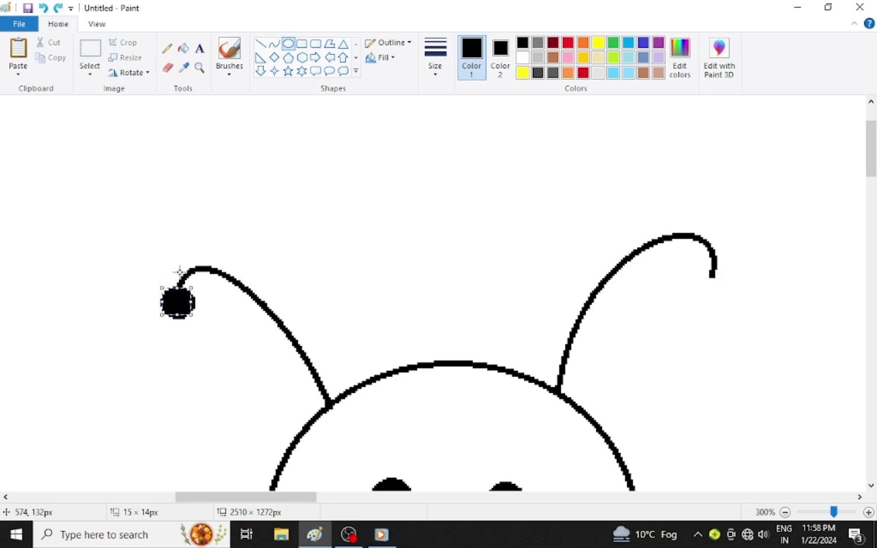
{"action": "key", "text": "Left"}
{"action": "key", "text": "Left"}
{"action": "key", "text": "Left"}
{"action": "key", "text": "Left"}
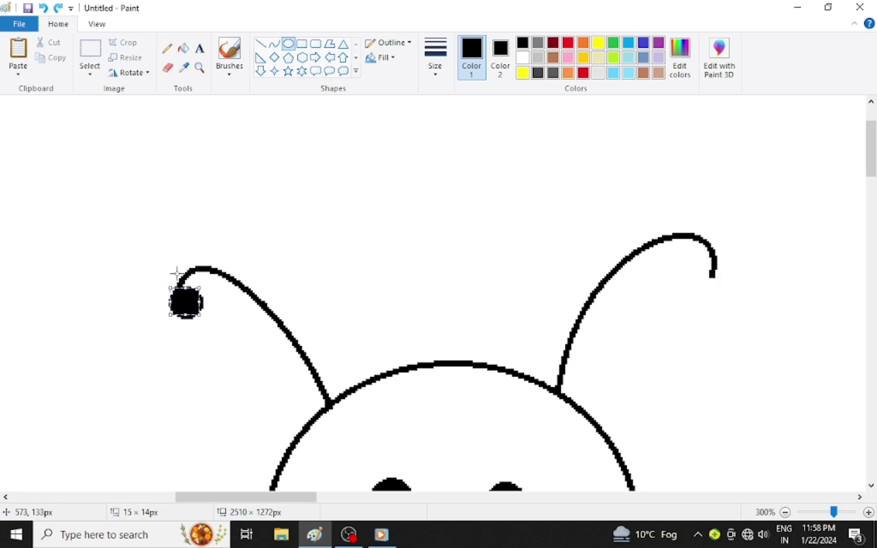
{"action": "left_click", "coordinate": [176, 273]}
Try a solid black dot of about 14 by 14 px at the inner side of the right antenna's tip, and undo it.
{"action": "left_click_drag", "start_coordinate": [634, 374], "coordinate": [666, 335]}
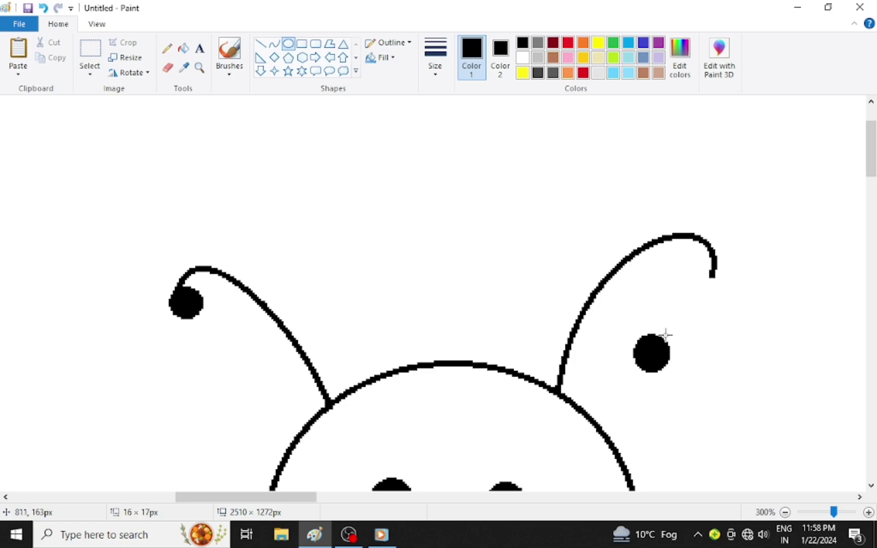
{"action": "key", "text": "Up"}
{"action": "key", "text": "Up"}
{"action": "key", "text": "Up"}
{"action": "key", "text": "Up"}
{"action": "key", "text": "Up"}
{"action": "key", "text": "Up"}
{"action": "key", "text": "Up"}
{"action": "key", "text": "Up"}
{"action": "key", "text": "Up"}
{"action": "key", "text": "Up"}
{"action": "key", "text": "Up"}
{"action": "key", "text": "Up"}
{"action": "key", "text": "Up"}
{"action": "key", "text": "Up"}
{"action": "key", "text": "Up"}
{"action": "key", "text": "Up"}
{"action": "key", "text": "Up"}
{"action": "key", "text": "Up"}
{"action": "key", "text": "Up"}
{"action": "key", "text": "Up"}
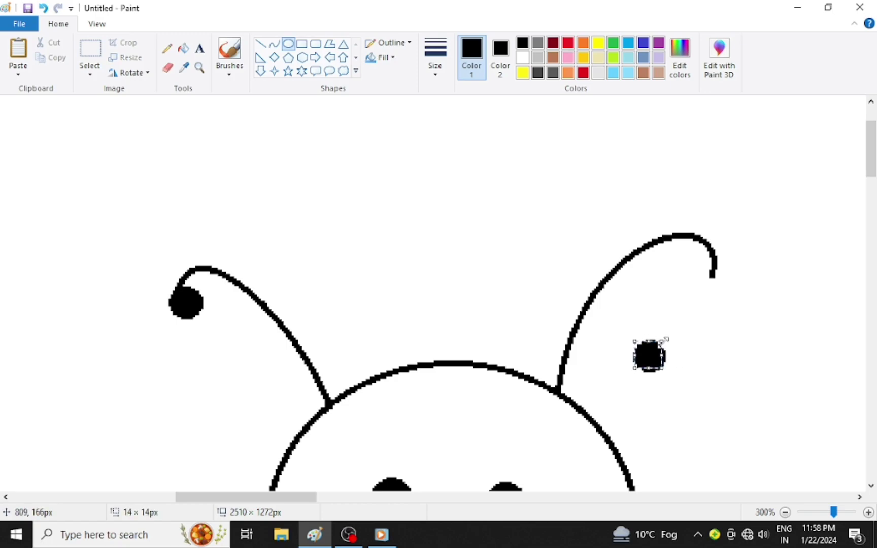
{"action": "key", "text": "Right"}
{"action": "key", "text": "Right"}
{"action": "key", "text": "Right"}
{"action": "key", "text": "Right"}
{"action": "key", "text": "Right"}
{"action": "key", "text": "Right"}
{"action": "key", "text": "Right"}
{"action": "key", "text": "Right"}
{"action": "key", "text": "Right"}
{"action": "key", "text": "Right"}
{"action": "key", "text": "Right"}
{"action": "key", "text": "Right"}
{"action": "key", "text": "Right"}
{"action": "key", "text": "Right"}
{"action": "key", "text": "Right"}
{"action": "key", "text": "Right"}
{"action": "key", "text": "Right"}
{"action": "key", "text": "Right"}
{"action": "key", "text": "Right"}
{"action": "key", "text": "Up"}
{"action": "key", "text": "Up"}
{"action": "key", "text": "Up"}
{"action": "key", "text": "Up"}
{"action": "key", "text": "Up"}
{"action": "key", "text": "Up"}
{"action": "key", "text": "Up"}
{"action": "key", "text": "Up"}
{"action": "key", "text": "Up"}
{"action": "key", "text": "Up"}
{"action": "key", "text": "Up"}
{"action": "key", "text": "Right"}
{"action": "key", "text": "Right"}
{"action": "key", "text": "Right"}
{"action": "key", "text": "Right"}
{"action": "key", "text": "Right"}
{"action": "key", "text": "Right"}
{"action": "key", "text": "Right"}
{"action": "key", "text": "Right"}
{"action": "key", "text": "Right"}
{"action": "key", "text": "Right"}
{"action": "key", "text": "Right"}
{"action": "key", "text": "Right"}
{"action": "key", "text": "Right"}
{"action": "key", "text": "Right"}
{"action": "key", "text": "Right"}
{"action": "key", "text": "Right"}
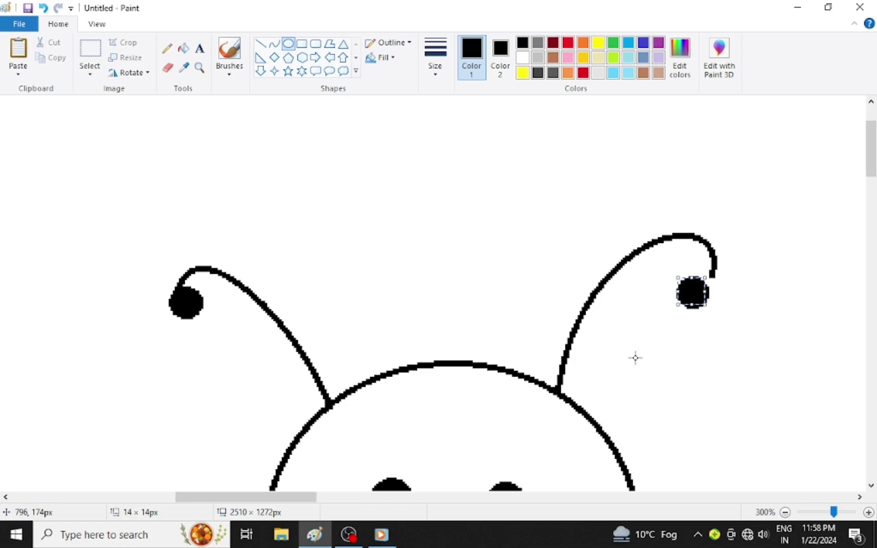
{"action": "key", "text": "Up"}
{"action": "key", "text": "Up"}
{"action": "key", "text": "Up"}
{"action": "key", "text": "Left"}
{"action": "key", "text": "Left"}
{"action": "key", "text": "Left"}
{"action": "key", "text": "Left"}
{"action": "key", "text": "Left"}
{"action": "key", "text": "Left"}
{"action": "key", "text": "Left"}
{"action": "key", "text": "Left"}
{"action": "key", "text": "Left"}
{"action": "key", "text": "Left"}
{"action": "key", "text": "Up"}
{"action": "key", "text": "Up"}
{"action": "key", "text": "Up"}
{"action": "key", "text": "Up"}
{"action": "key", "text": "Up"}
{"action": "key", "text": "Up"}
{"action": "key", "text": "Up"}
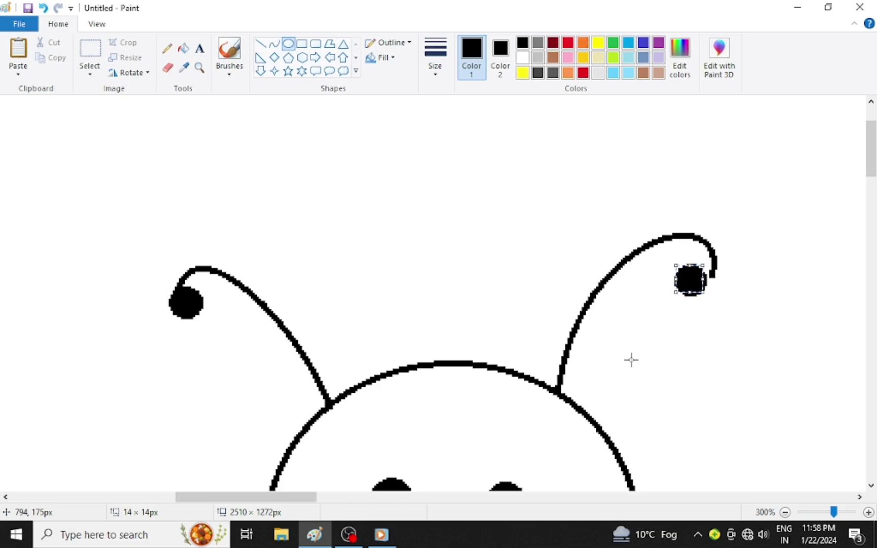
{"action": "key", "text": "Right"}
{"action": "key", "text": "Right"}
{"action": "key", "text": "Right"}
{"action": "key", "text": "Right"}
{"action": "key", "text": "Down"}
{"action": "key", "text": "Down"}
{"action": "key", "text": "Down"}
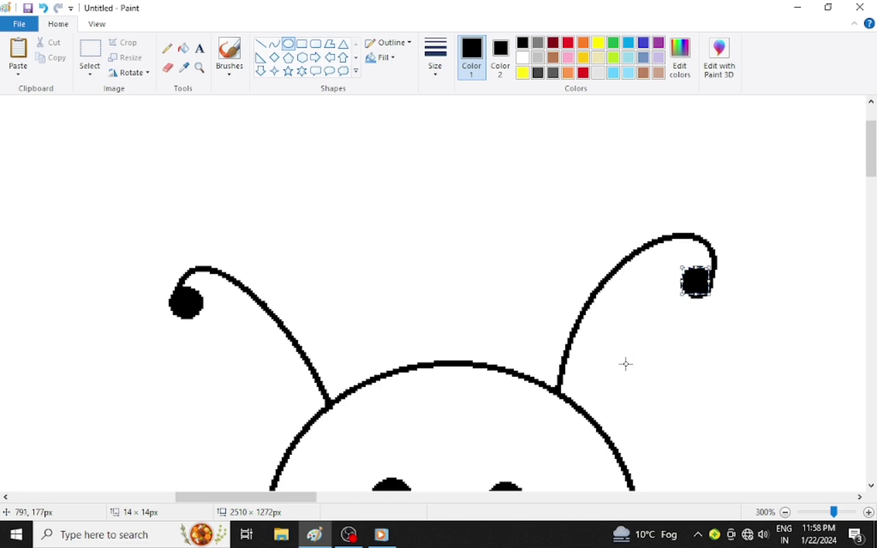
{"action": "key", "text": "Right"}
{"action": "key", "text": "Right"}
{"action": "left_click", "coordinate": [776, 311]}
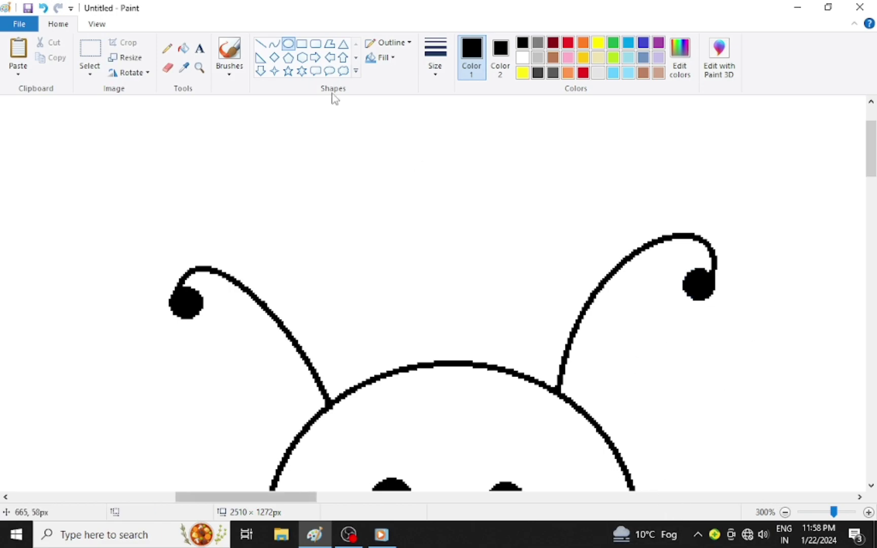
{"action": "left_click", "coordinate": [43, 11]}
Draw a solid black dot about 14 by 12 px with the Ellipse shape and place it at the right antenna's tip.
{"action": "left_click_drag", "start_coordinate": [658, 348], "coordinate": [687, 323]}
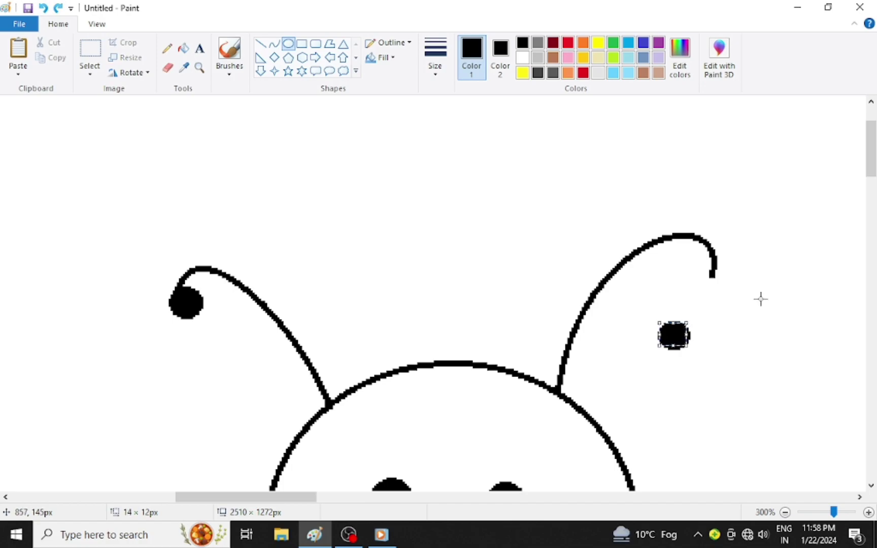
{"action": "key", "text": "Up"}
{"action": "key", "text": "Up"}
{"action": "key", "text": "Up"}
{"action": "key", "text": "Up"}
{"action": "key", "text": "Up"}
{"action": "key", "text": "Up"}
{"action": "key", "text": "Up"}
{"action": "key", "text": "Up"}
{"action": "key", "text": "Up"}
{"action": "key", "text": "Up"}
{"action": "key", "text": "Up"}
{"action": "key", "text": "Up"}
{"action": "key", "text": "Up"}
{"action": "key", "text": "Up"}
{"action": "key", "text": "Up"}
{"action": "key", "text": "Up"}
{"action": "key", "text": "Up"}
{"action": "key", "text": "Up"}
{"action": "key", "text": "Up"}
{"action": "key", "text": "Up"}
{"action": "key", "text": "Down"}
{"action": "key", "text": "Down"}
{"action": "key", "text": "Down"}
{"action": "key", "text": "Down"}
{"action": "key", "text": "Down"}
{"action": "key", "text": "Down"}
{"action": "key", "text": "Down"}
{"action": "key", "text": "Down"}
{"action": "key", "text": "Right"}
{"action": "key", "text": "Right"}
{"action": "key", "text": "Right"}
{"action": "key", "text": "Right"}
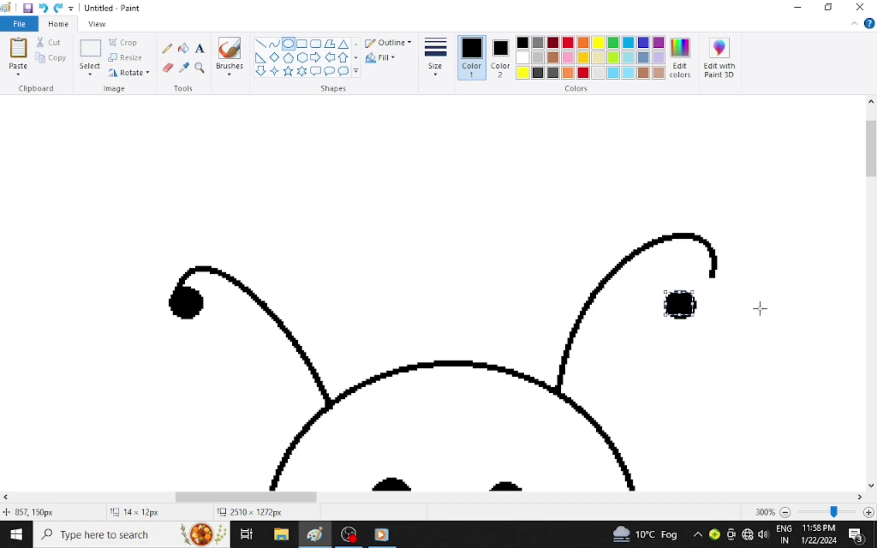
{"action": "key", "text": "Right"}
{"action": "key", "text": "Right"}
{"action": "key", "text": "Right"}
{"action": "key", "text": "Right"}
{"action": "key", "text": "Right"}
{"action": "key", "text": "Right"}
{"action": "key", "text": "Right"}
{"action": "key", "text": "Right"}
{"action": "key", "text": "Right"}
{"action": "key", "text": "Right"}
{"action": "key", "text": "Right"}
{"action": "key", "text": "Right"}
{"action": "key", "text": "Right"}
{"action": "key", "text": "Right"}
{"action": "key", "text": "Right"}
{"action": "key", "text": "Right"}
{"action": "key", "text": "Up"}
{"action": "key", "text": "Up"}
{"action": "key", "text": "Up"}
{"action": "key", "text": "Up"}
{"action": "key", "text": "Up"}
{"action": "key", "text": "Up"}
{"action": "key", "text": "Up"}
{"action": "key", "text": "Up"}
{"action": "key", "text": "Up"}
{"action": "key", "text": "Up"}
{"action": "key", "text": "Up"}
{"action": "key", "text": "Up"}
{"action": "key", "text": "Up"}
{"action": "key", "text": "Up"}
{"action": "key", "text": "Up"}
{"action": "key", "text": "Up"}
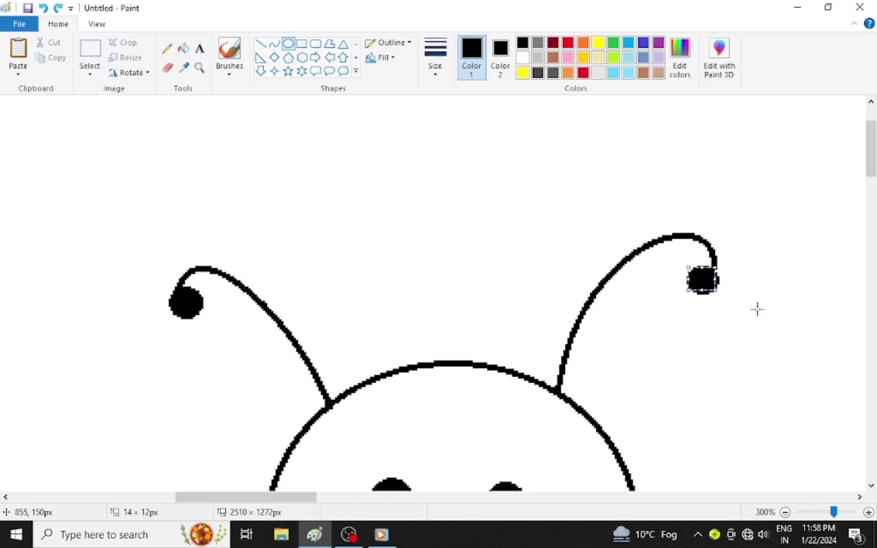
{"action": "left_click", "coordinate": [757, 309]}
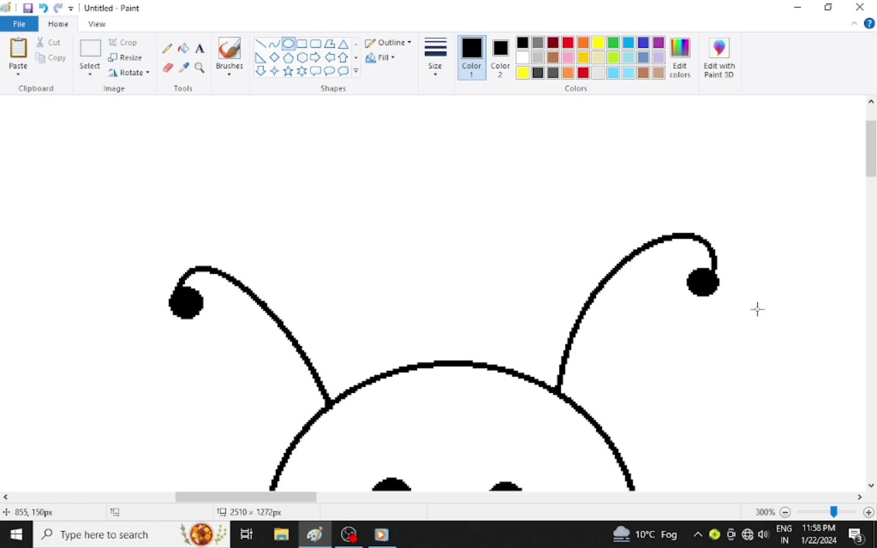
Draw two parallel dark grey curves about 107 px tall from top to bottom across the rearmost body circle, bowed toward the tail.
{"action": "left_click", "coordinate": [785, 512]}
{"action": "left_click", "coordinate": [785, 513]}
{"action": "left_click_drag", "start_coordinate": [539, 498], "coordinate": [362, 498]}
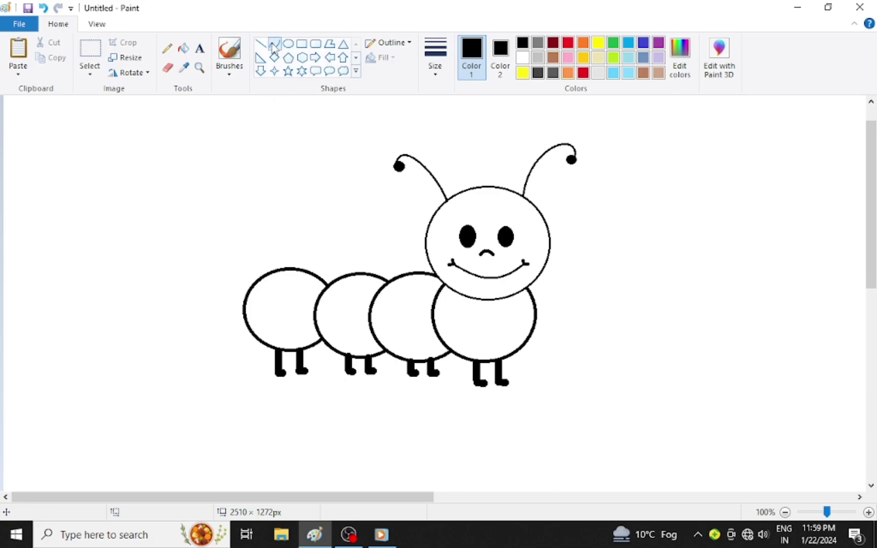
{"action": "left_click", "coordinate": [199, 68]}
{"action": "left_click", "coordinate": [372, 309]}
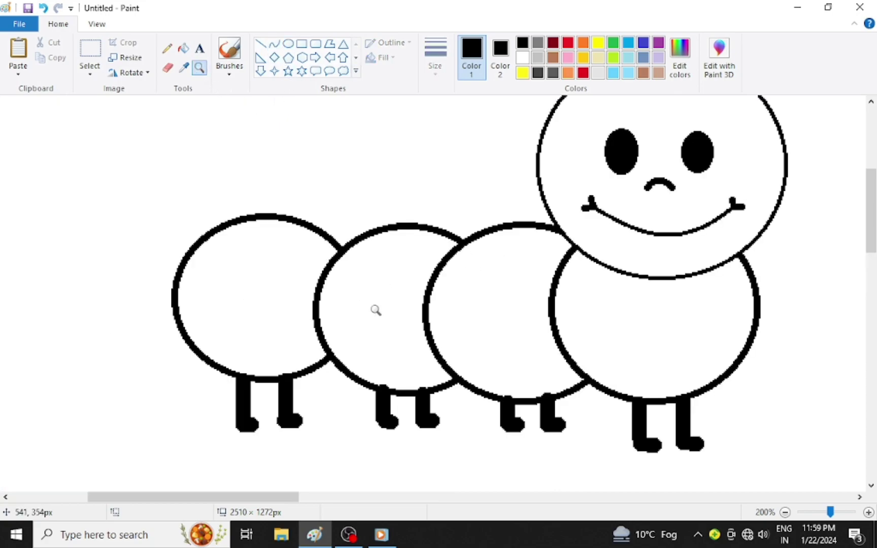
{"action": "left_click", "coordinate": [273, 45]}
{"action": "left_click_drag", "start_coordinate": [283, 215], "coordinate": [230, 357]}
{"action": "left_click_drag", "start_coordinate": [272, 247], "coordinate": [219, 294]}
{"action": "left_click", "coordinate": [308, 236]}
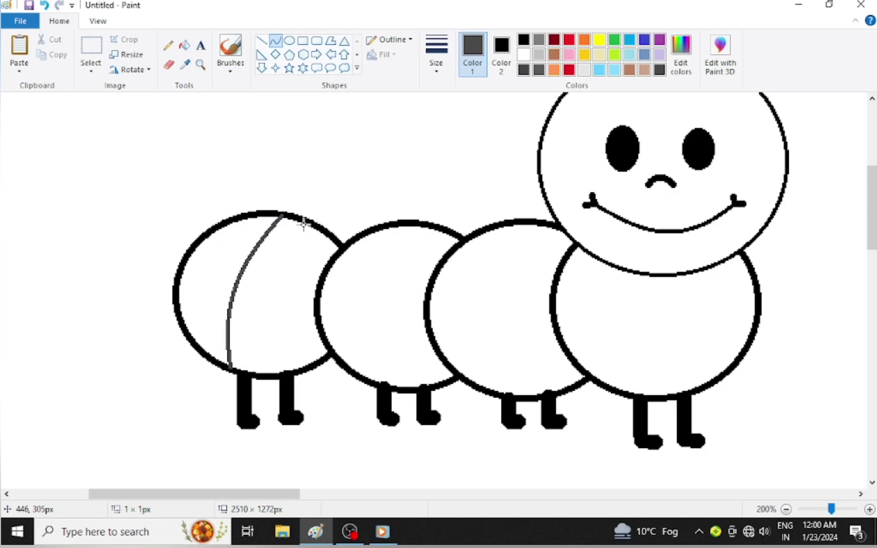
{"action": "left_click_drag", "start_coordinate": [304, 222], "coordinate": [253, 359]}
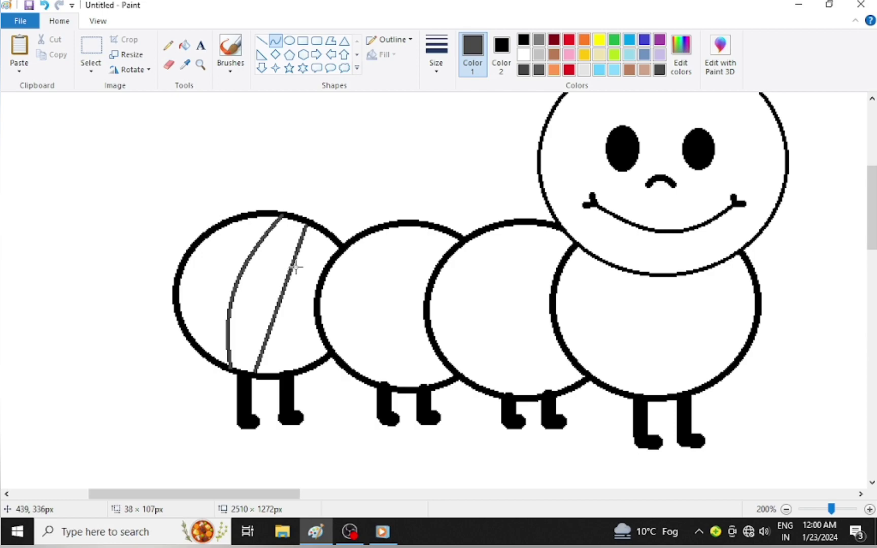
{"action": "left_click_drag", "start_coordinate": [292, 261], "coordinate": [251, 313]}
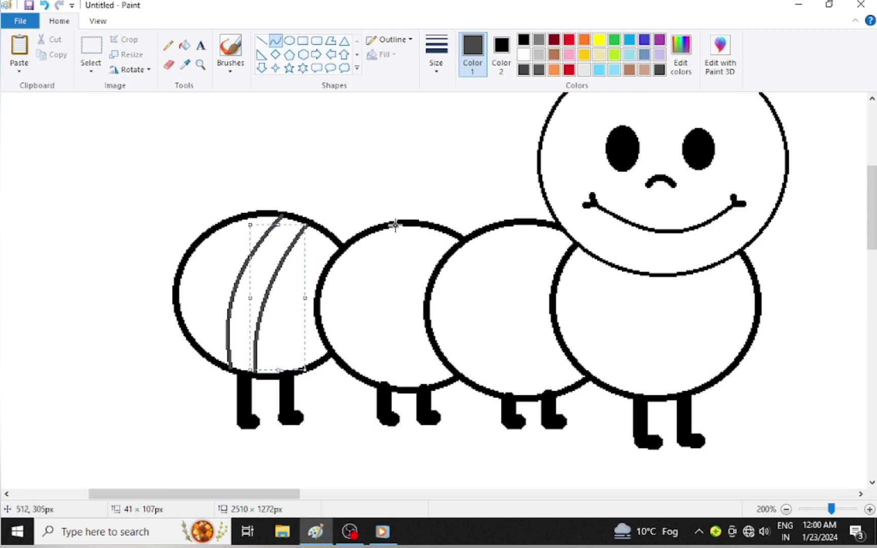
Draw one dark grey curve bowed toward the tail across each of the second and third body circles, about 113 and 118 px tall.
{"action": "mouse_move", "coordinate": [395, 224]}
{"action": "left_mouse_down"}
{"action": "mouse_move", "coordinate": [372, 333]}
{"action": "mouse_move", "coordinate": [373, 380]}
{"action": "left_mouse_up"}
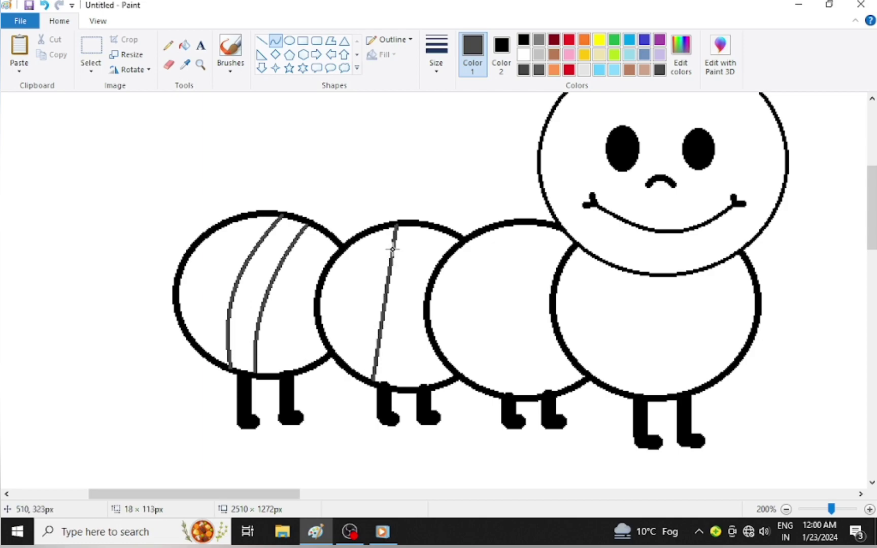
{"action": "left_click_drag", "start_coordinate": [393, 249], "coordinate": [358, 317]}
{"action": "mouse_move", "coordinate": [498, 228]}
{"action": "left_mouse_down"}
{"action": "mouse_move", "coordinate": [463, 289]}
{"action": "mouse_move", "coordinate": [489, 391]}
{"action": "left_mouse_up"}
{"action": "left_click_drag", "start_coordinate": [492, 247], "coordinate": [474, 325]}
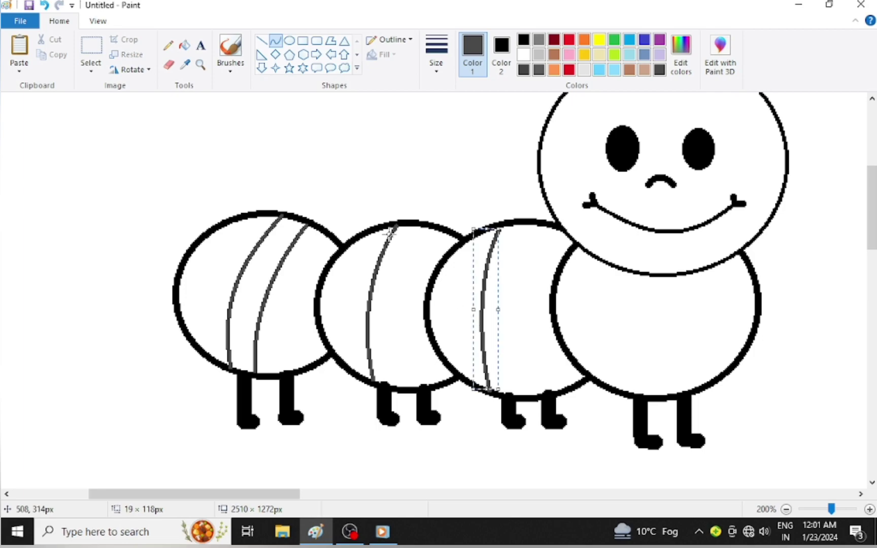
Add a parallel dark grey curve on the head side of the existing one in the second and third body circles, about 117 and 126 px tall.
{"action": "left_click_drag", "start_coordinate": [417, 224], "coordinate": [396, 387]}
{"action": "left_click_drag", "start_coordinate": [411, 242], "coordinate": [384, 309]}
{"action": "left_click", "coordinate": [384, 308]}
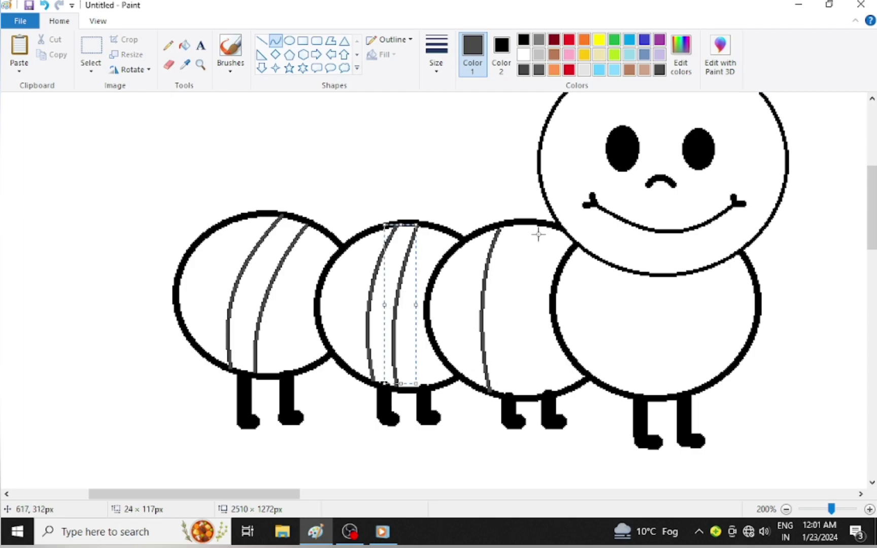
{"action": "left_click_drag", "start_coordinate": [534, 223], "coordinate": [517, 390]}
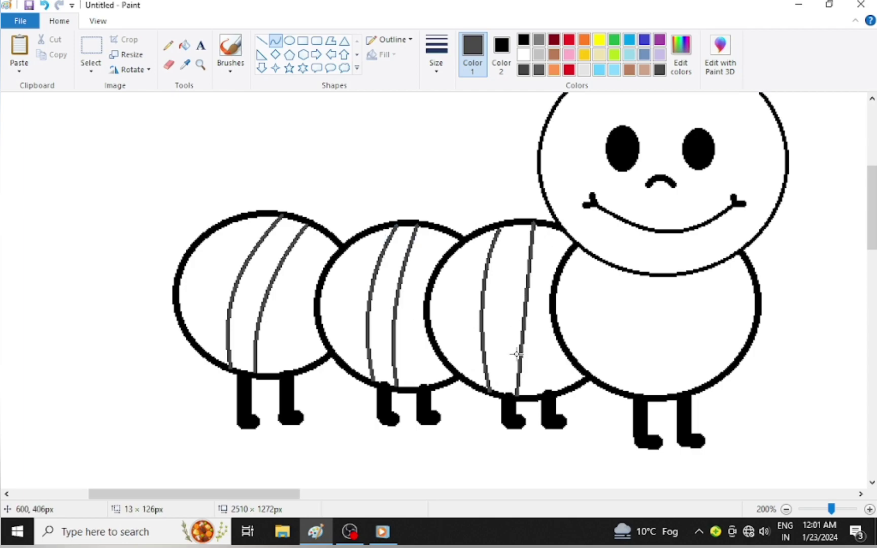
{"action": "left_click_drag", "start_coordinate": [528, 257], "coordinate": [505, 319]}
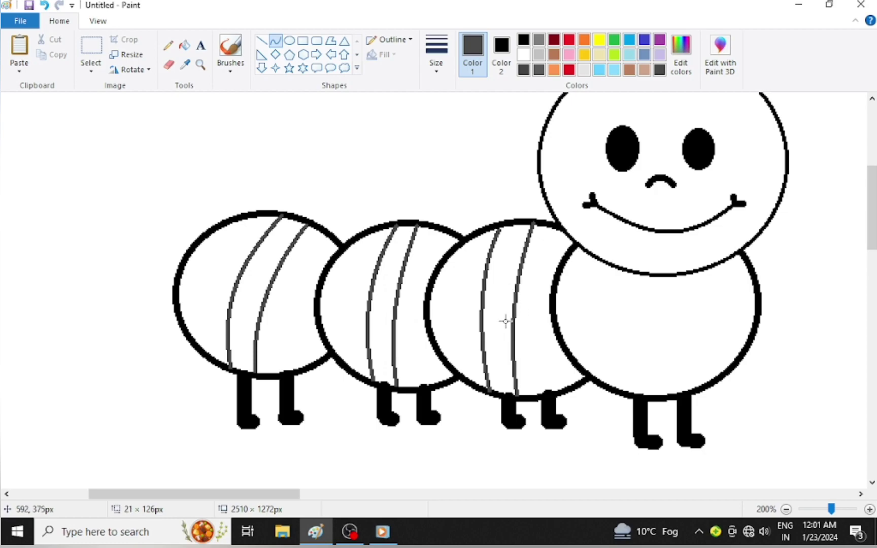
Fill the bands between the paired curves on the three rear body circles with dark grey.
{"action": "left_click", "coordinate": [184, 45]}
{"action": "left_click", "coordinate": [278, 251]}
{"action": "left_click", "coordinate": [394, 262]}
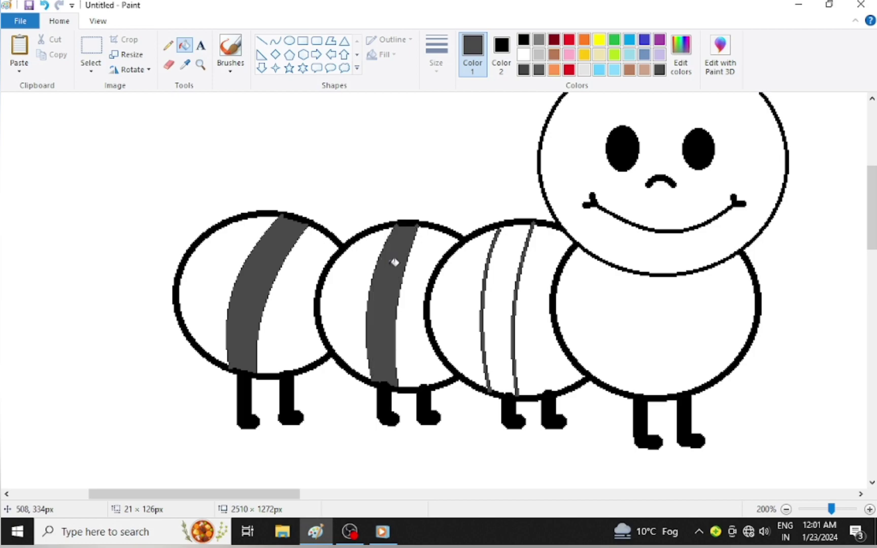
{"action": "left_click", "coordinate": [507, 261]}
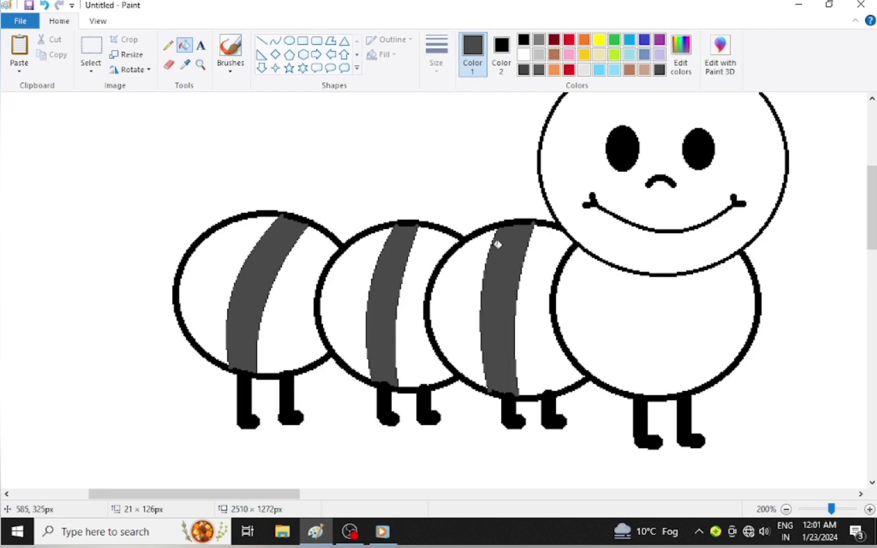
Mix a slightly darker yellow as Color 1, with red 240, green 228 and blue 0.
{"action": "left_click", "coordinate": [599, 43]}
{"action": "left_click", "coordinate": [685, 66]}
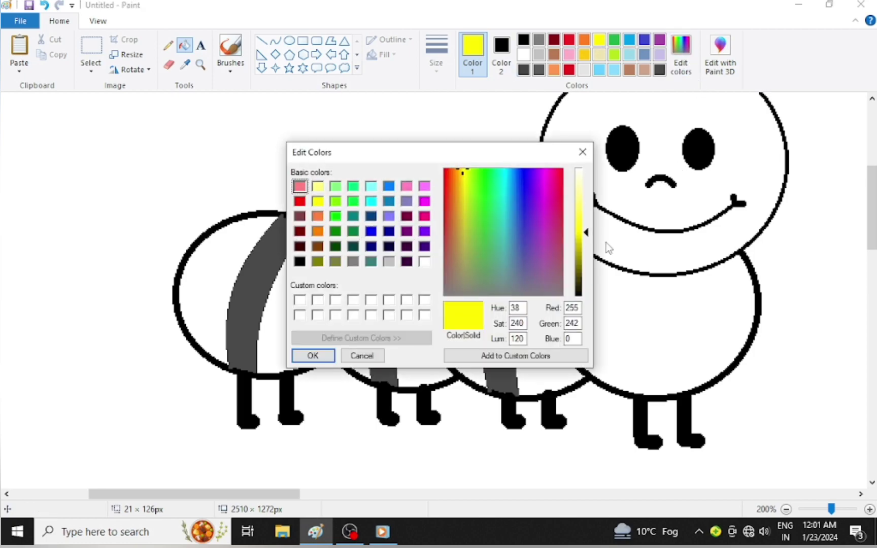
{"action": "left_click", "coordinate": [582, 237]}
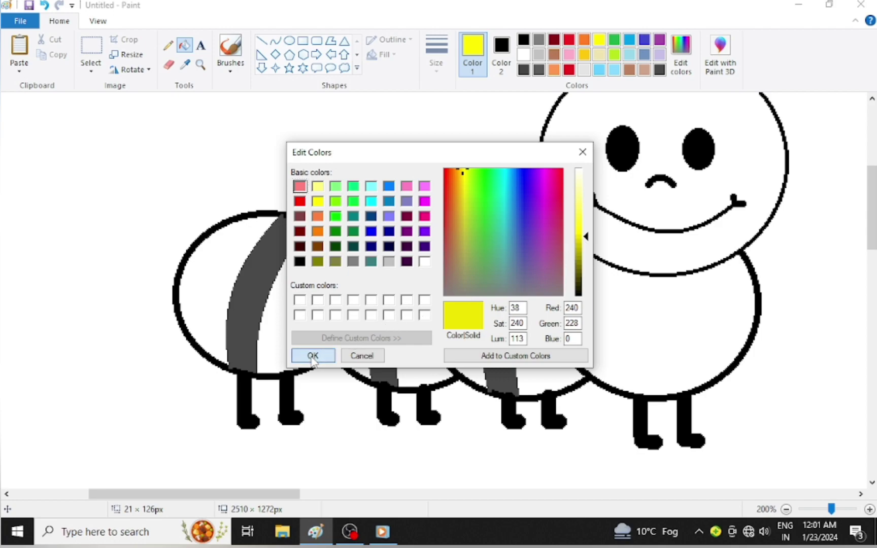
{"action": "left_click", "coordinate": [313, 356]}
Fill the head and all four body circles, on both sides of each grey stripe, with the custom yellow.
{"action": "left_click", "coordinate": [225, 286]}
{"action": "left_click", "coordinate": [304, 285]}
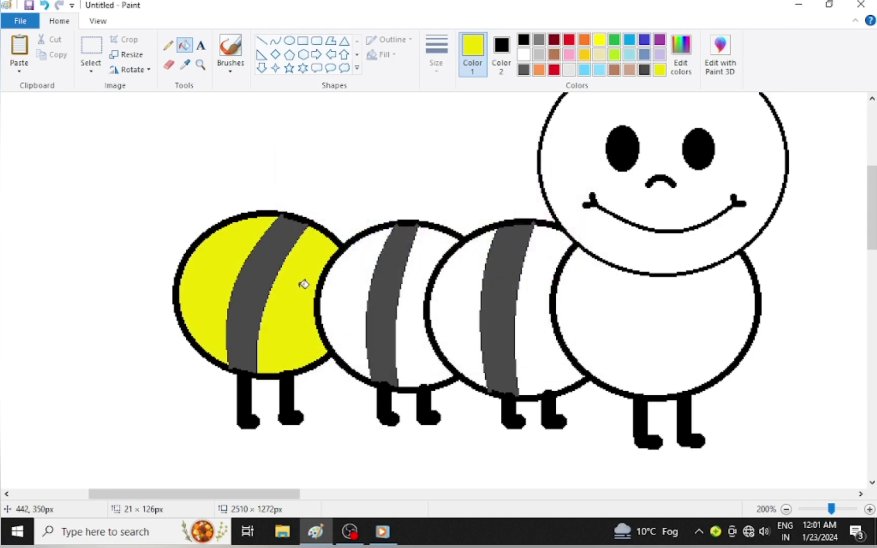
{"action": "left_click", "coordinate": [344, 285]}
{"action": "left_click", "coordinate": [433, 256]}
{"action": "left_click", "coordinate": [466, 276]}
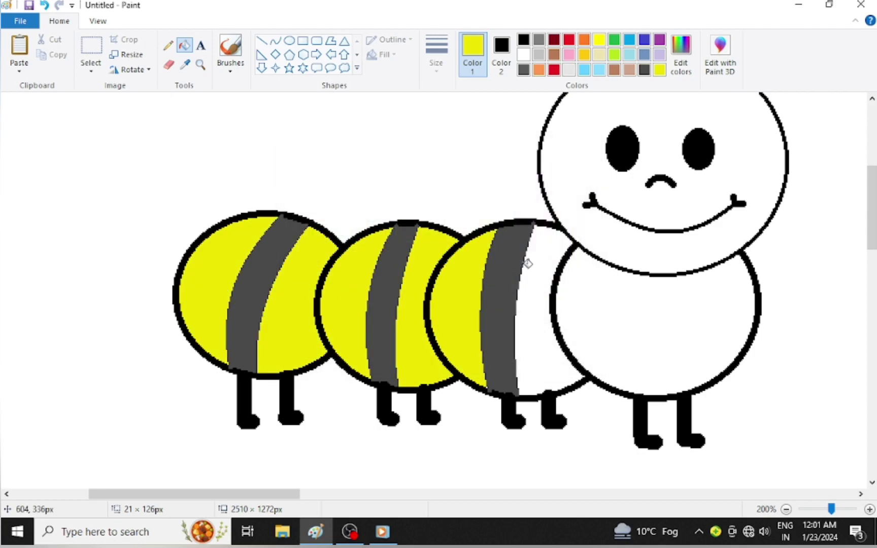
{"action": "left_click", "coordinate": [545, 262]}
{"action": "left_click", "coordinate": [607, 299]}
{"action": "left_click", "coordinate": [617, 239]}
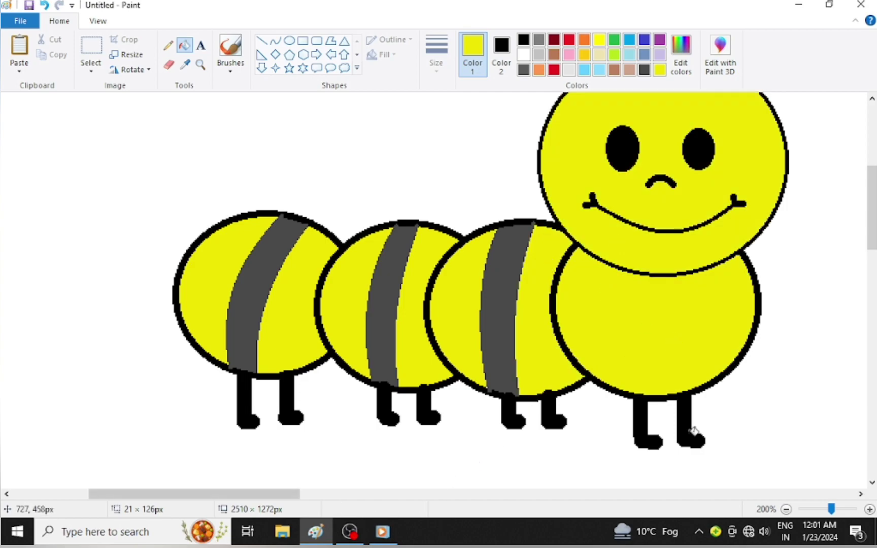
Fill the white background around the caterpillar with light turquoise.
{"action": "left_click", "coordinate": [786, 510]}
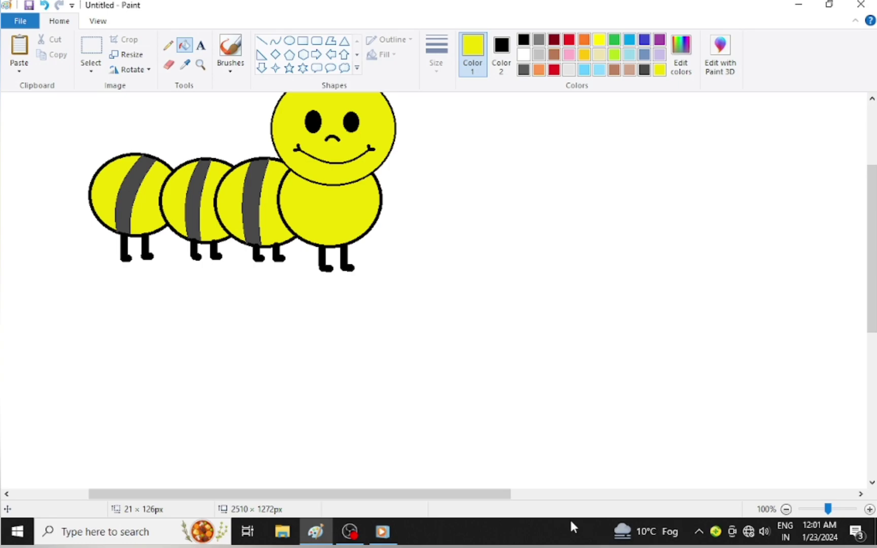
{"action": "left_click_drag", "start_coordinate": [497, 493], "coordinate": [457, 493]}
{"action": "left_click_drag", "start_coordinate": [874, 318], "coordinate": [873, 274]}
{"action": "left_click_drag", "start_coordinate": [446, 495], "coordinate": [391, 497]}
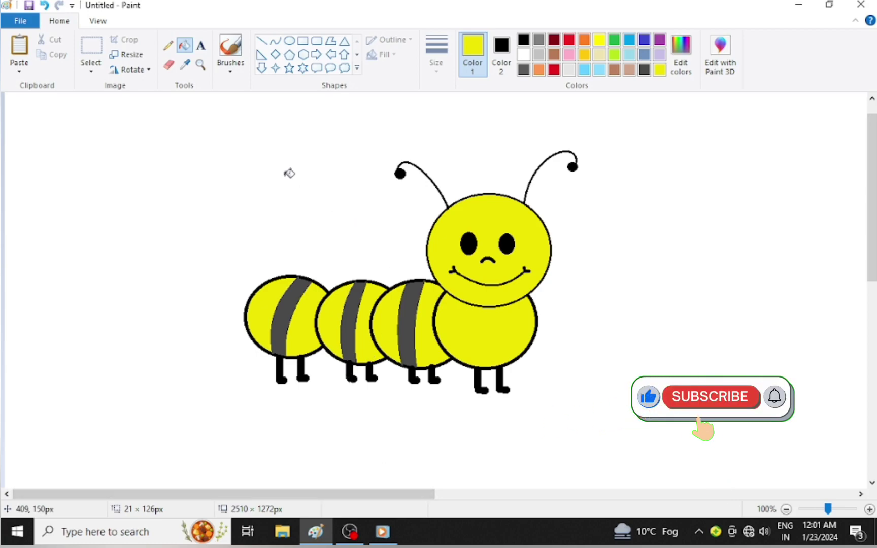
{"action": "left_click", "coordinate": [630, 54]}
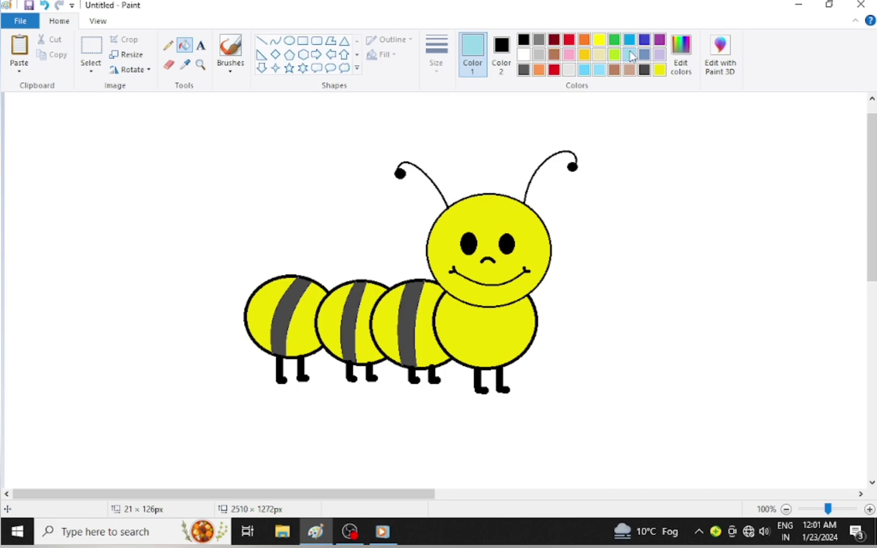
{"action": "left_click", "coordinate": [721, 121]}
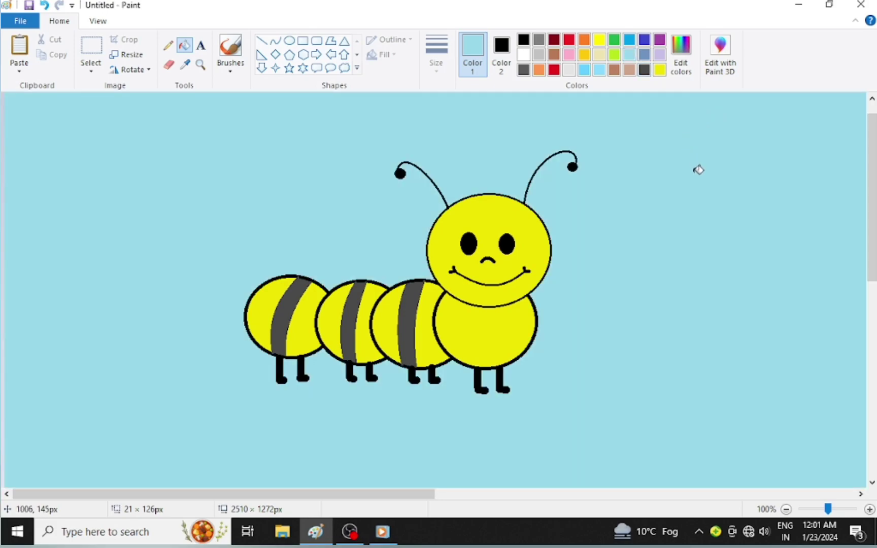